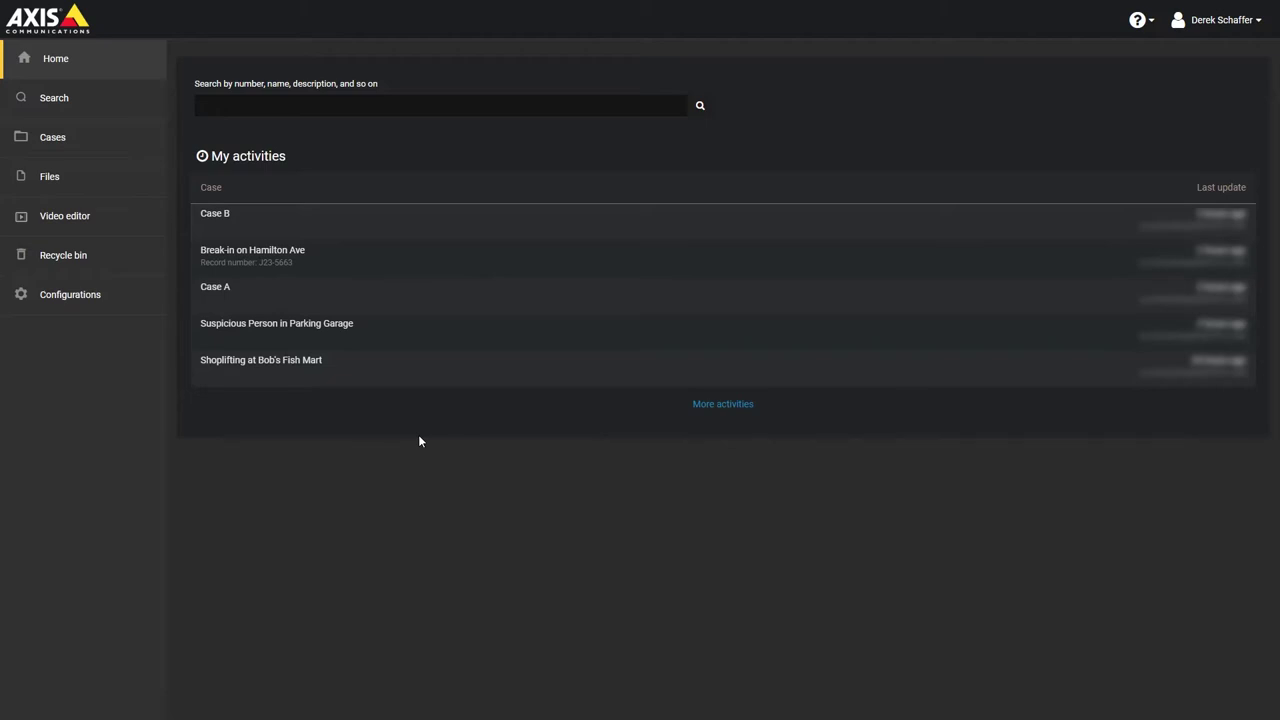
Open the search page, expand the search criteria and filter cases and files by the Theft category
{"action": "left_click", "coordinate": [117, 105]}
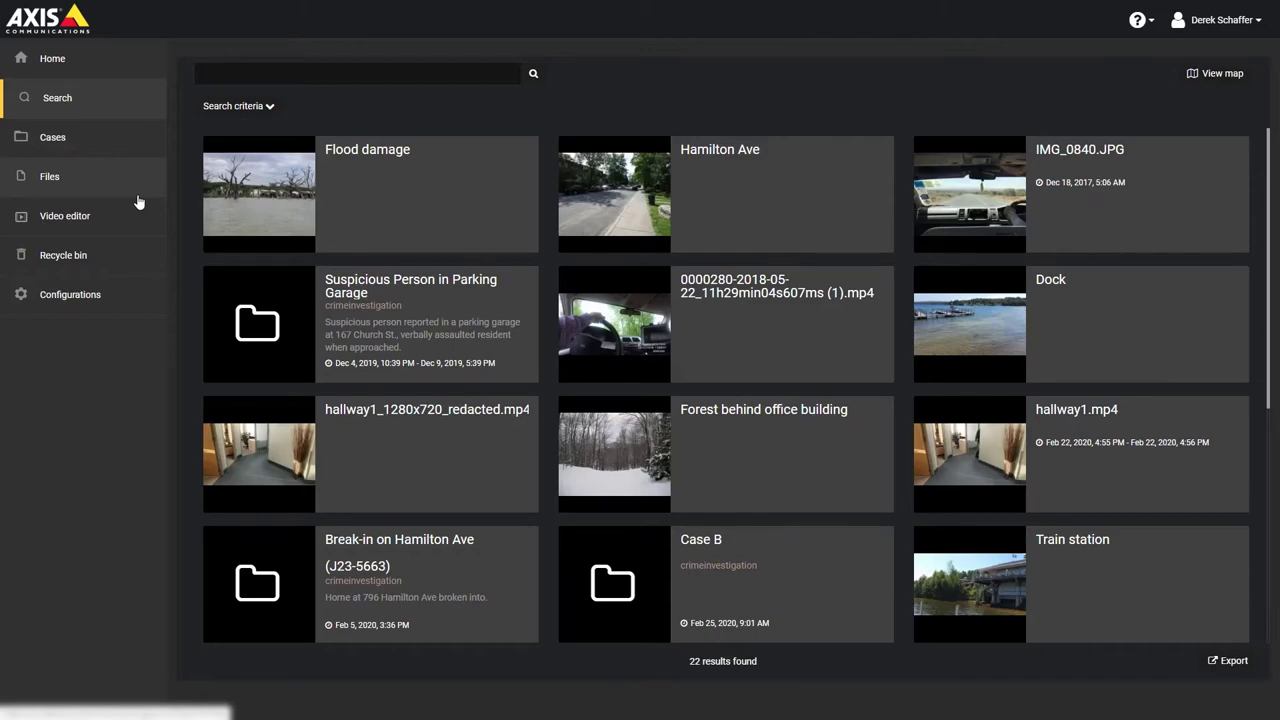
{"action": "left_click", "coordinate": [240, 106]}
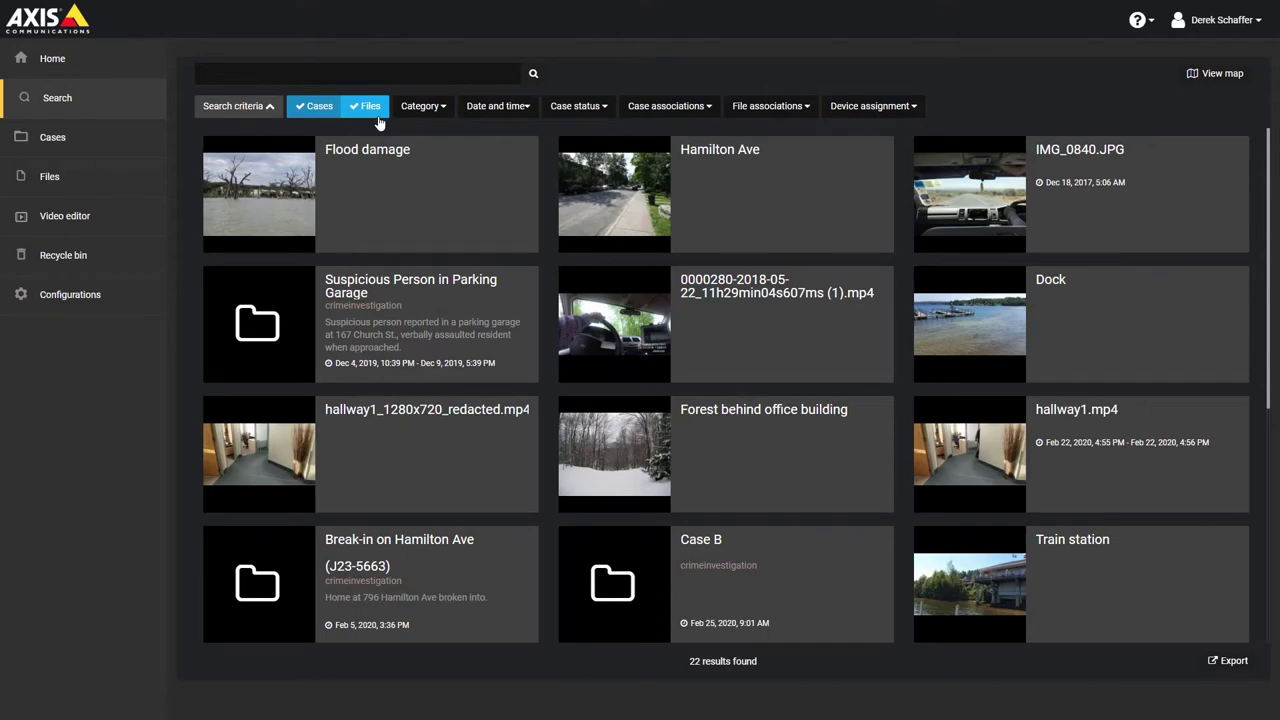
{"action": "left_click", "coordinate": [436, 108]}
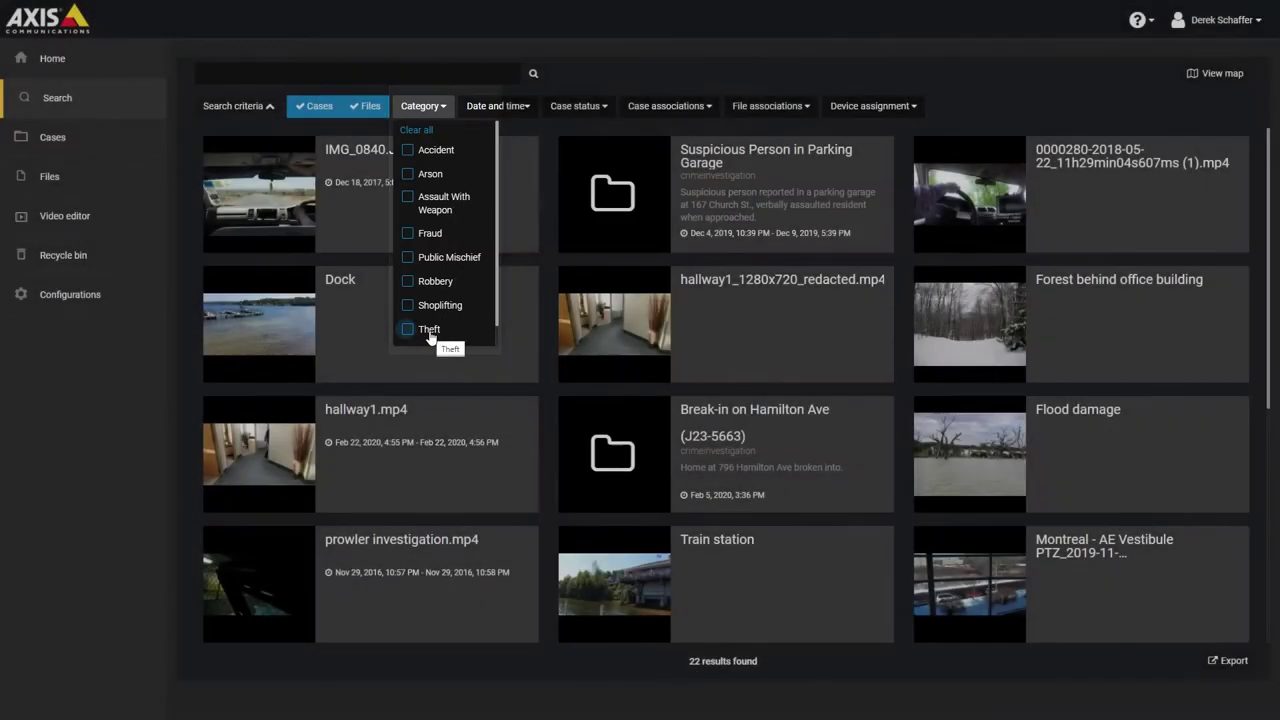
{"action": "left_click", "coordinate": [430, 334]}
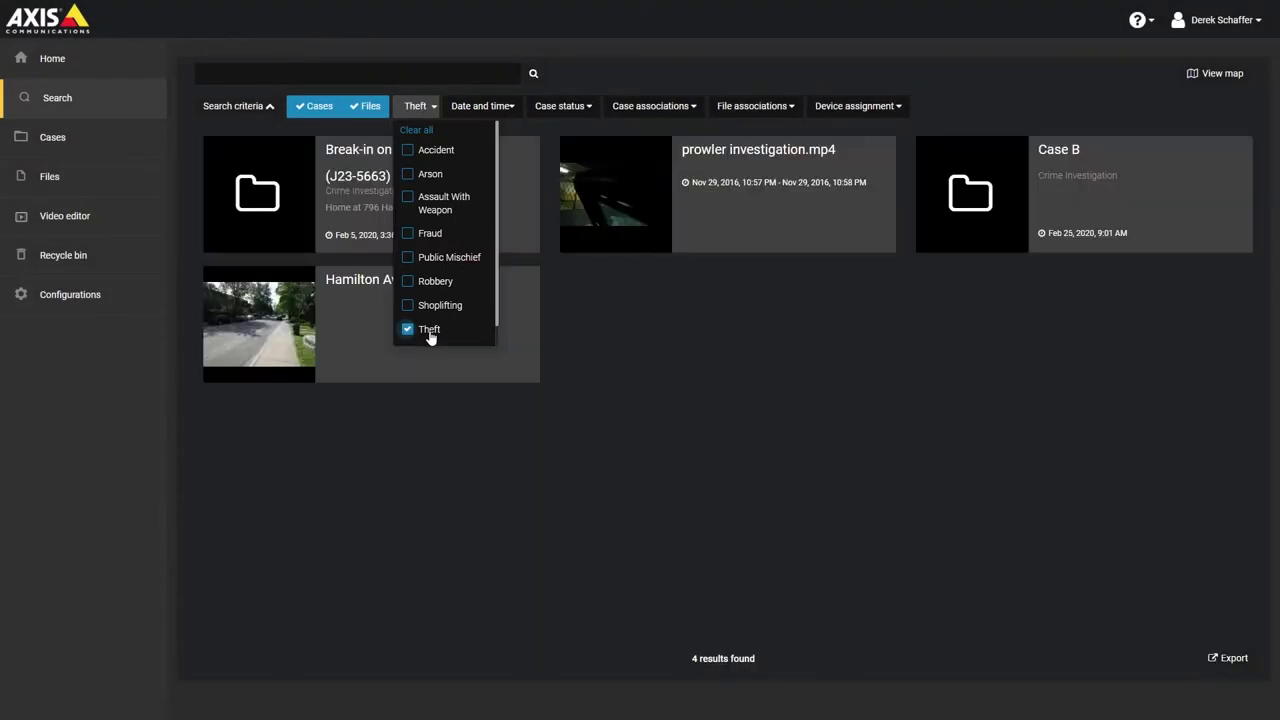
{"action": "left_click", "coordinate": [565, 364]}
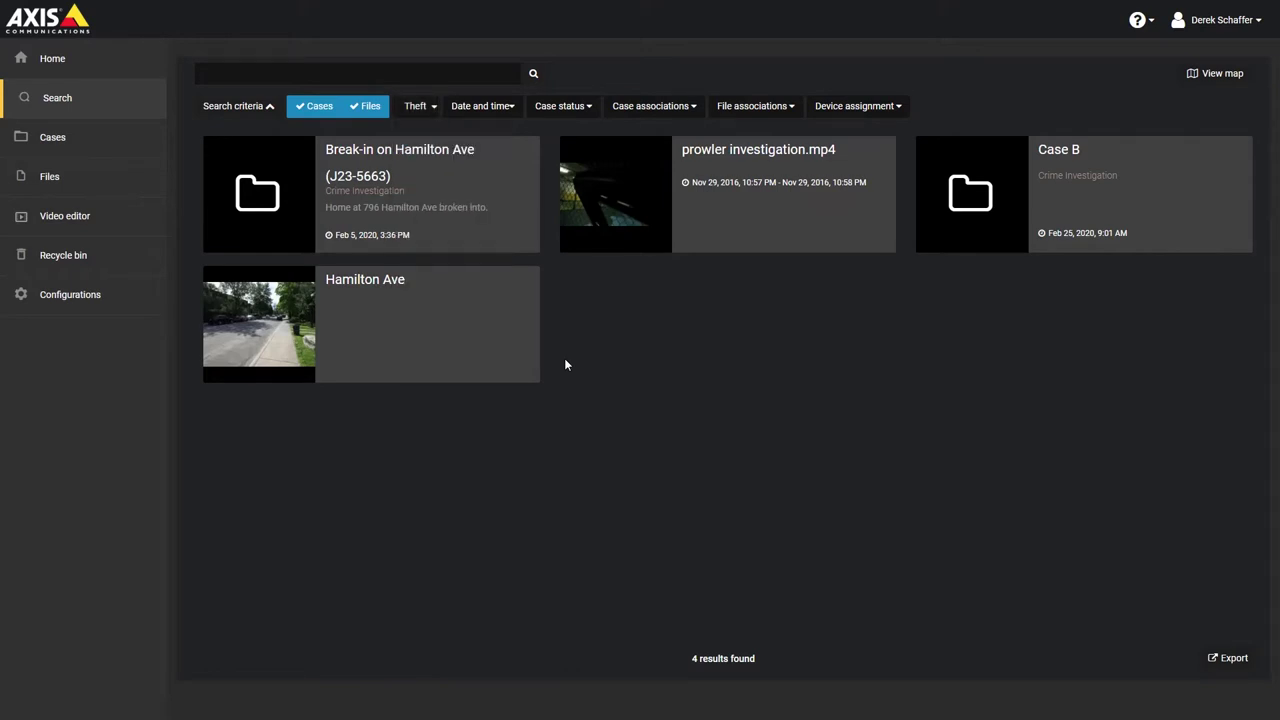
Clear the category filter from the search
{"action": "left_click", "coordinate": [436, 112]}
{"action": "left_click", "coordinate": [426, 131]}
{"action": "left_click", "coordinate": [349, 130]}
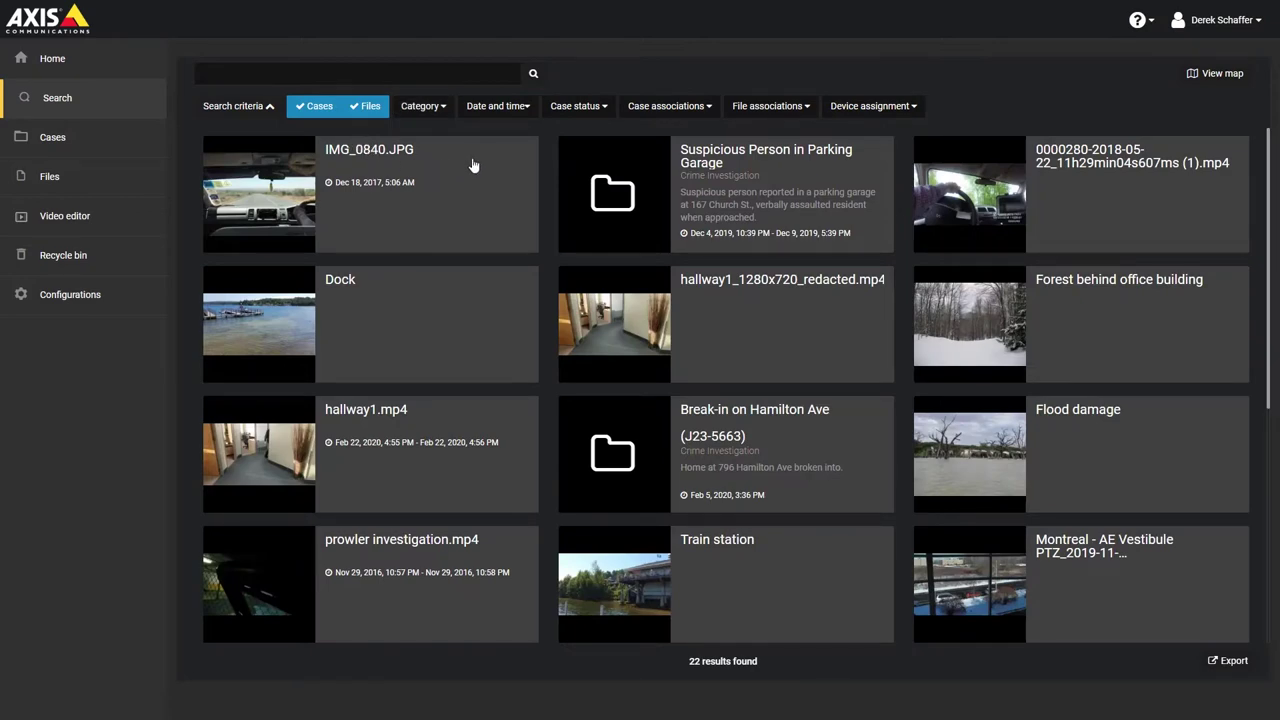
Filter by start and end time using specific dates, from Feb 24 2020, 04:32 PM to Feb 26 2020, 04:45 PM
{"action": "left_click", "coordinate": [498, 112]}
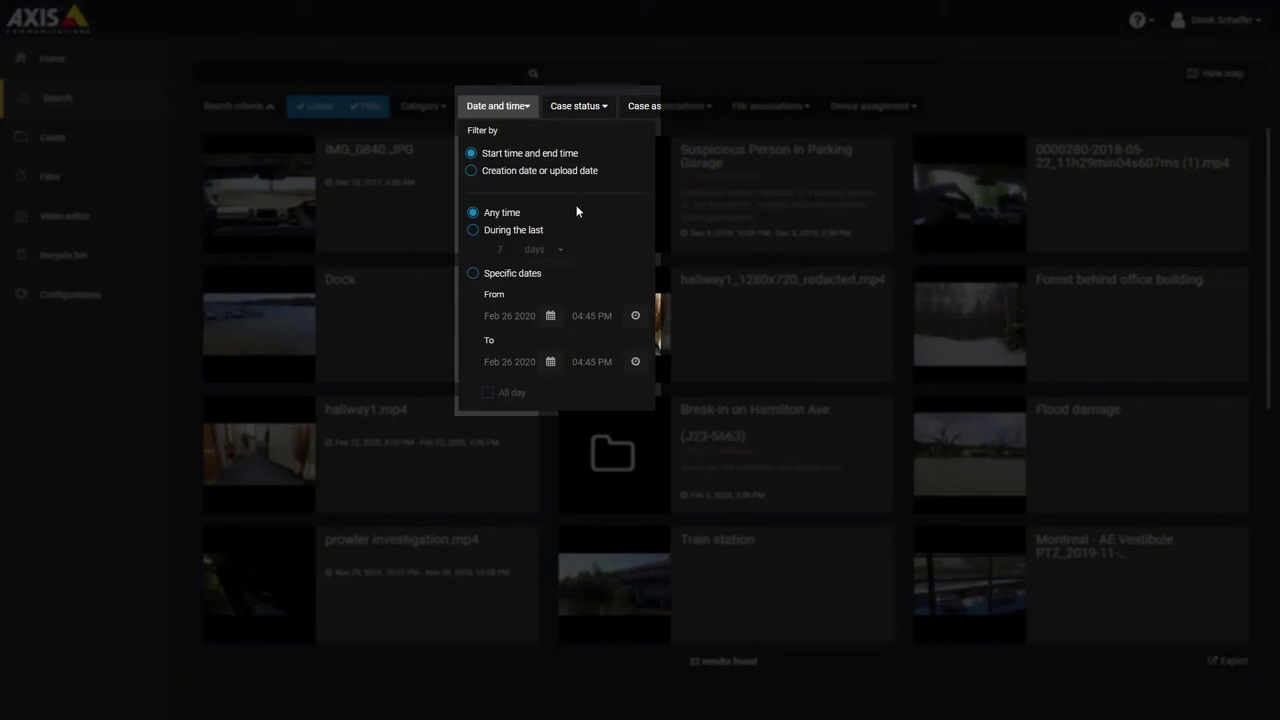
{"action": "left_click", "coordinate": [541, 273]}
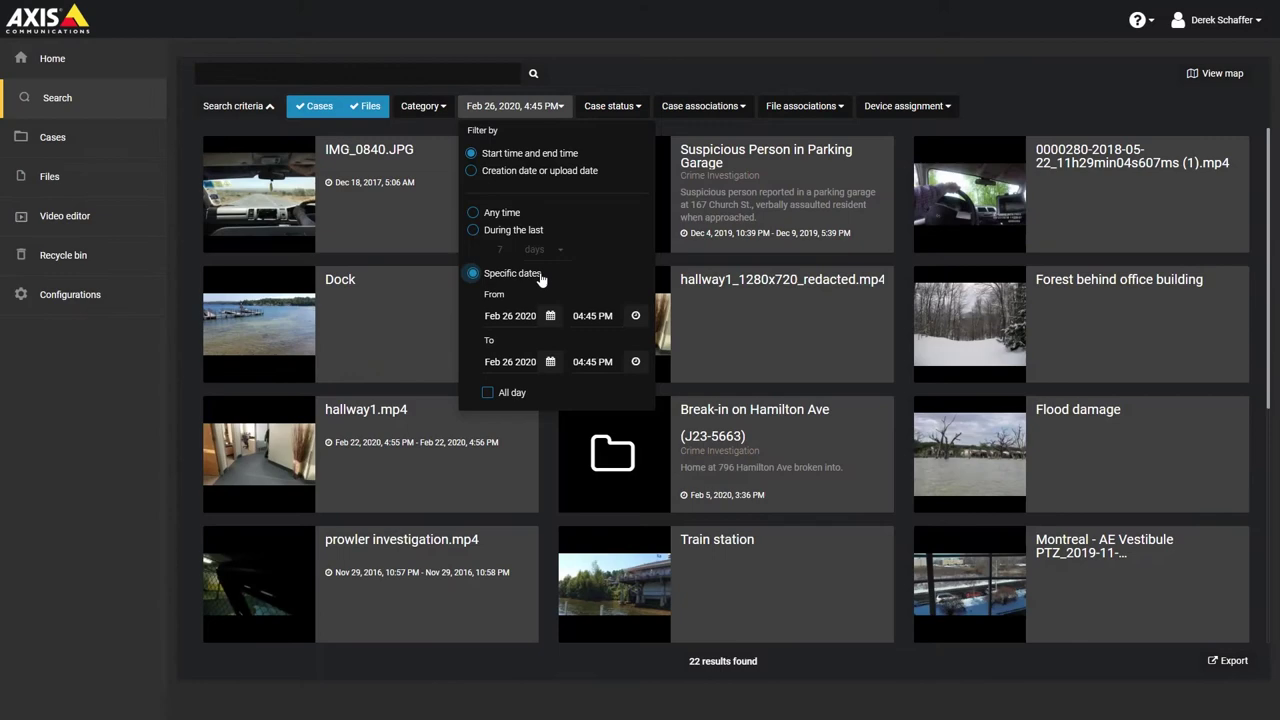
{"action": "left_click", "coordinate": [551, 316]}
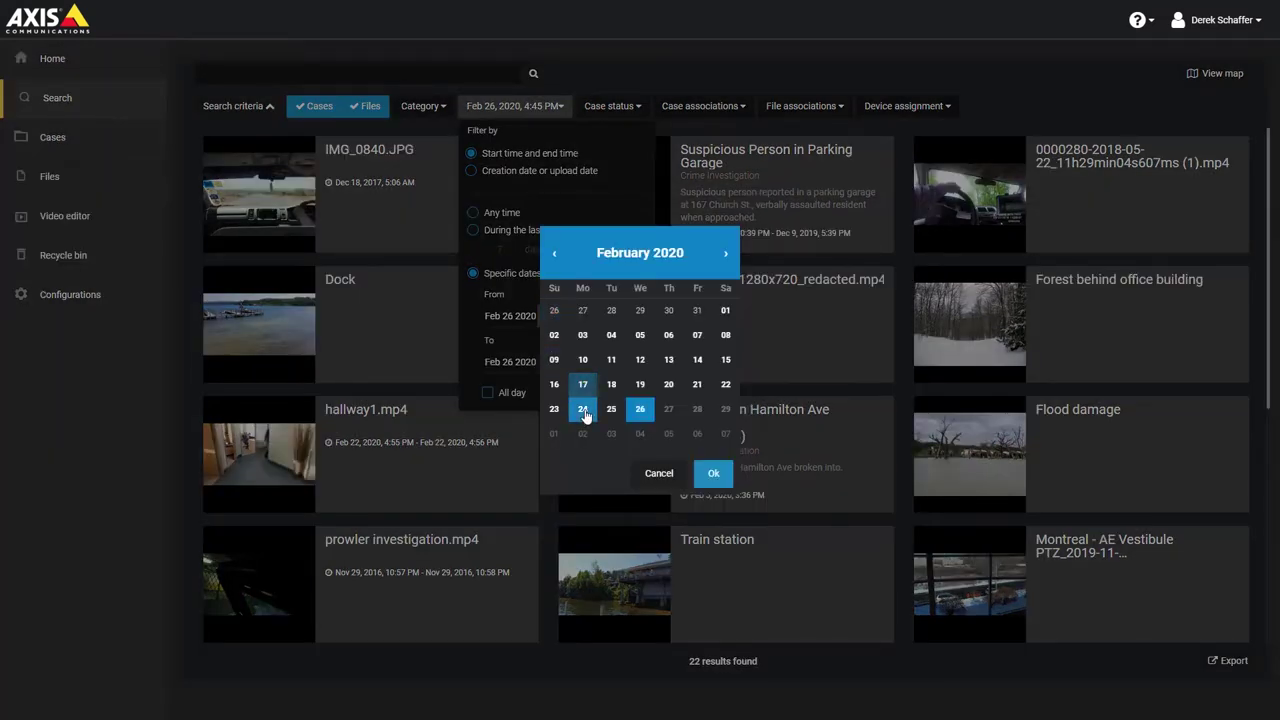
{"action": "left_click", "coordinate": [582, 410]}
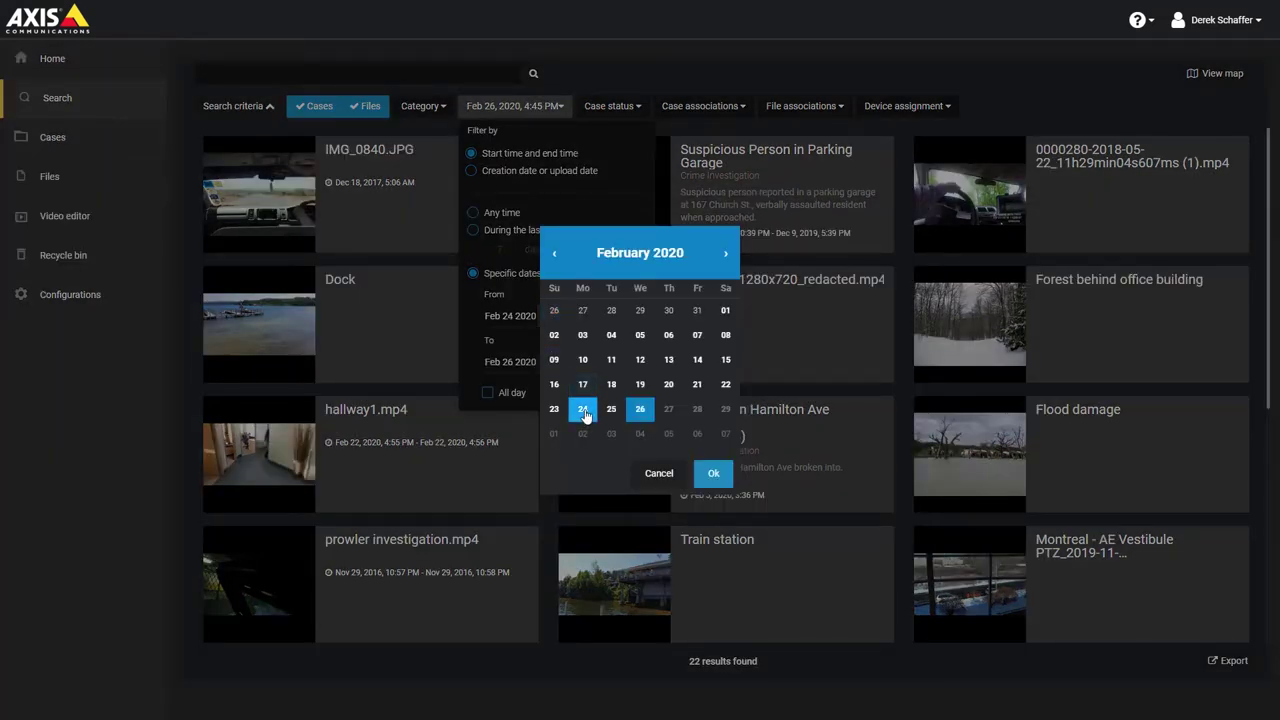
{"action": "left_click", "coordinate": [707, 473]}
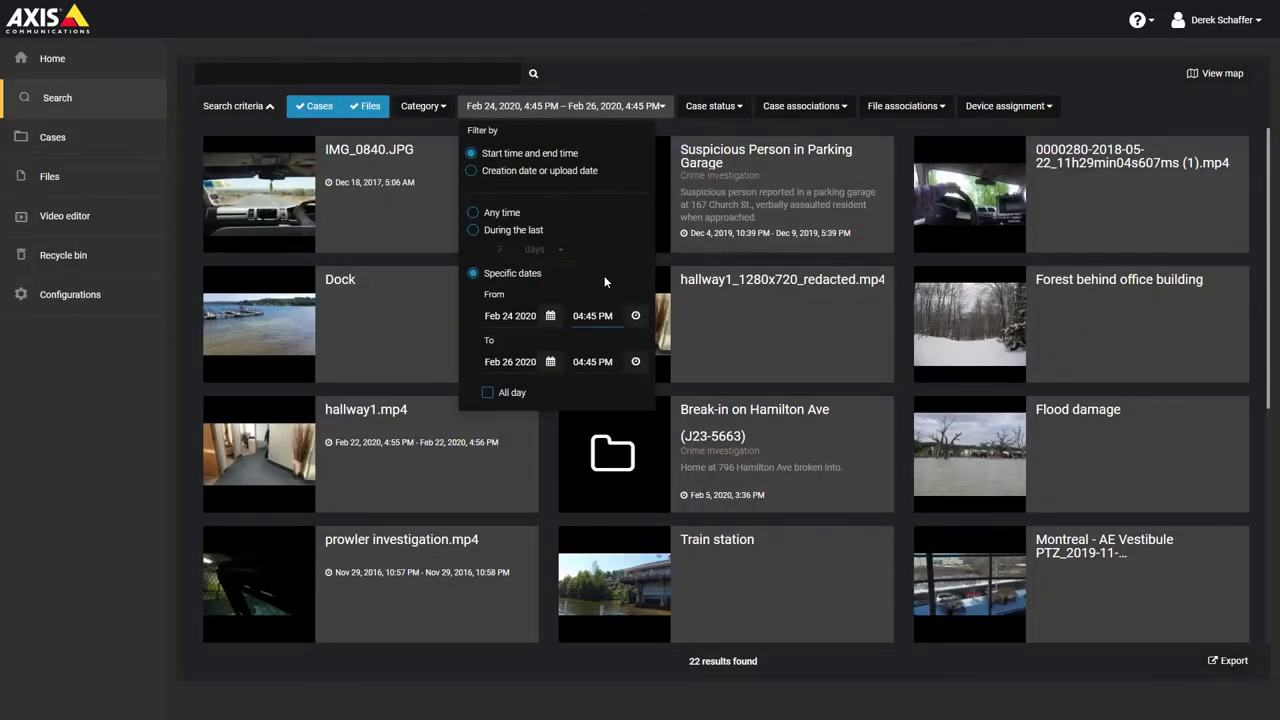
{"action": "key", "text": "BackSpace"}
{"action": "key", "text": "BackSpace"}
{"action": "type", "text": "32"}
{"action": "left_click", "coordinate": [604, 278]}
{"action": "left_click", "coordinate": [780, 70]}
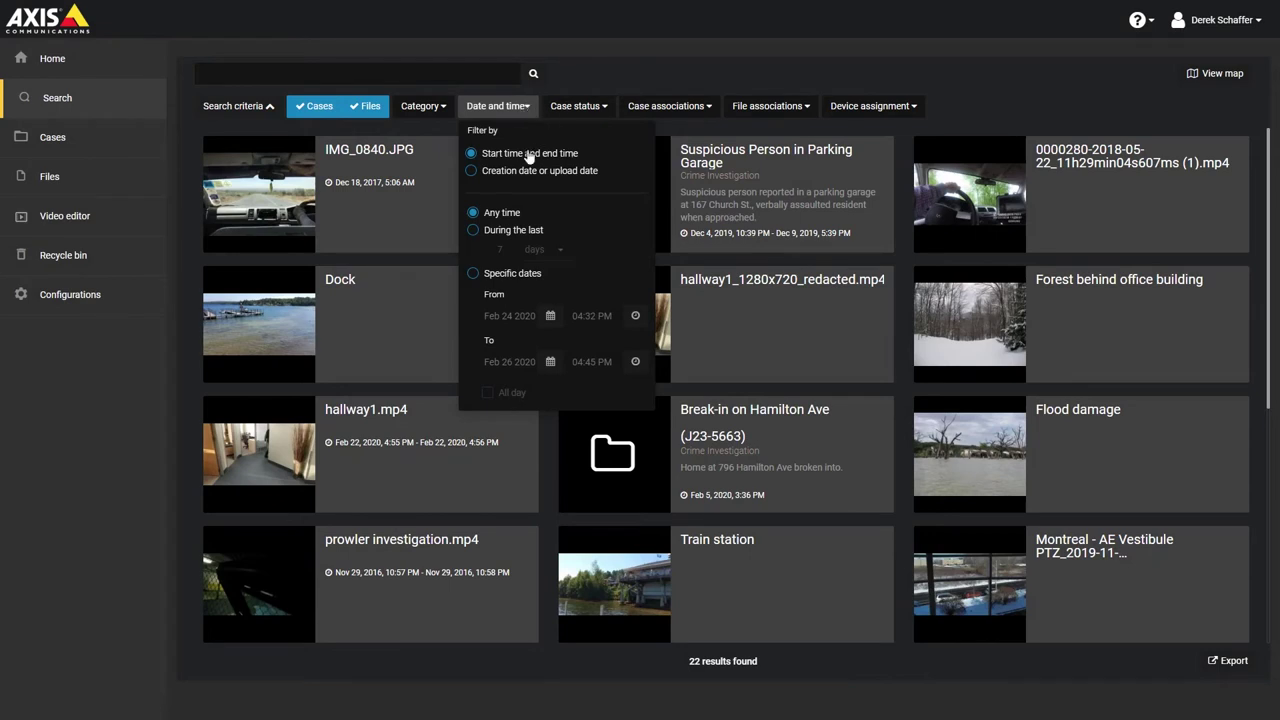
Set the date and time filter to use the creation date or upload date
{"action": "left_click", "coordinate": [504, 172]}
{"action": "left_click", "coordinate": [672, 80]}
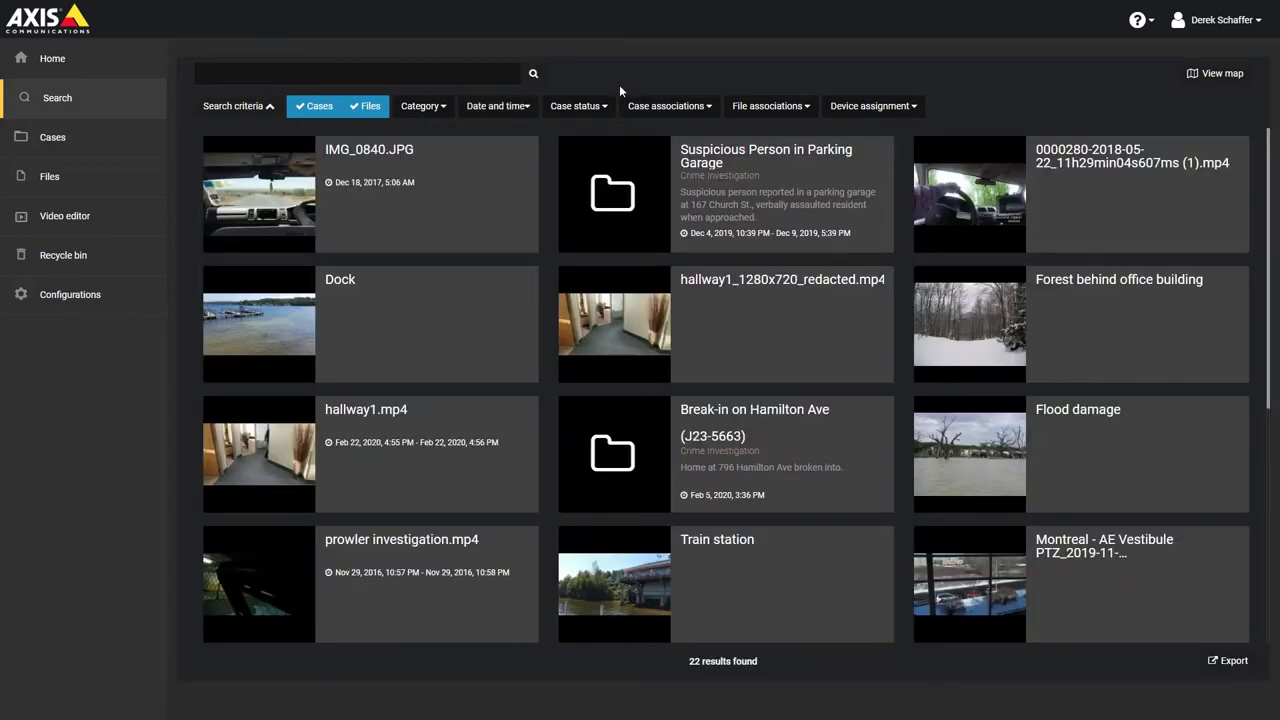
Examine the filter options for case status, case associations, file associations and device assignment without applying any
{"action": "left_click", "coordinate": [600, 107]}
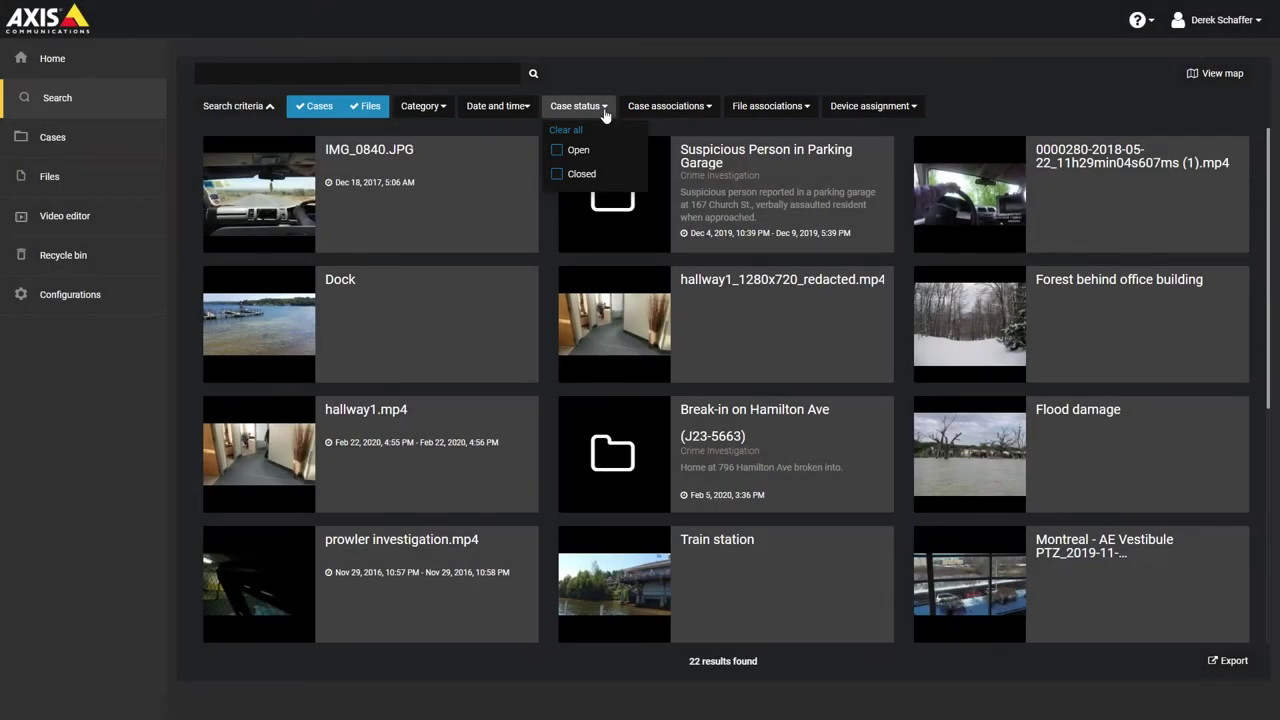
{"action": "left_click", "coordinate": [604, 108]}
{"action": "left_click", "coordinate": [705, 106]}
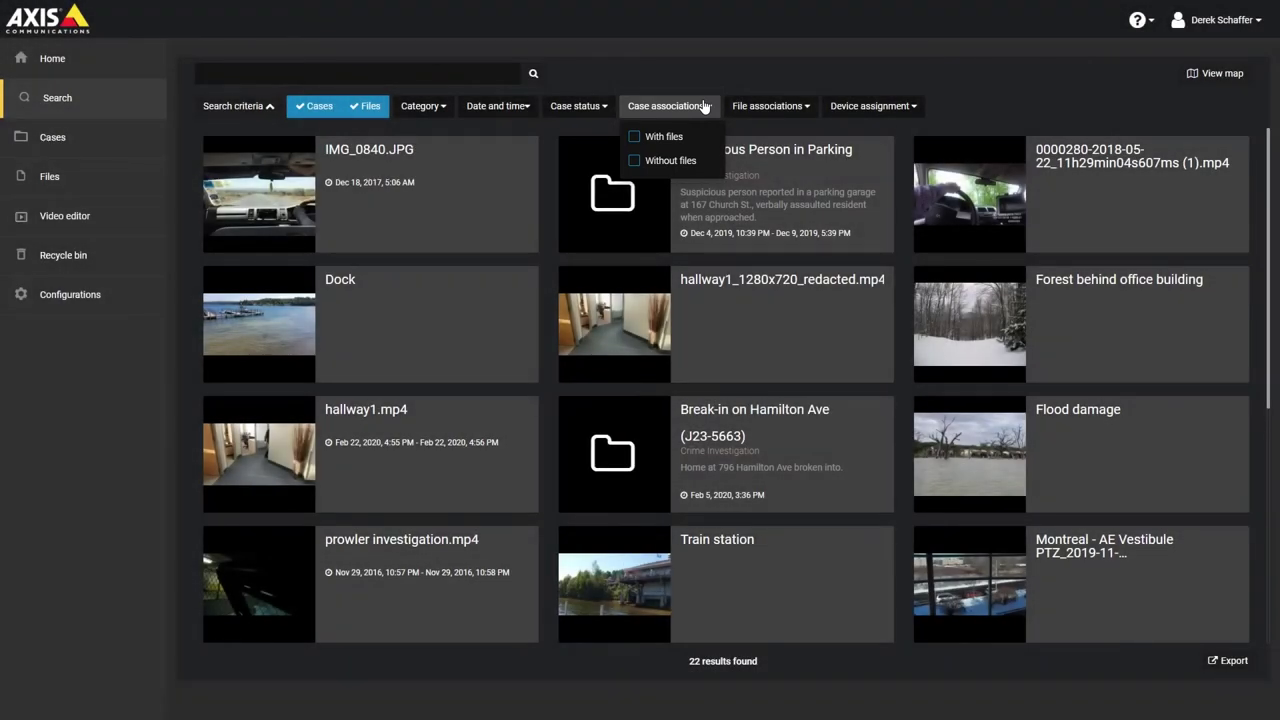
{"action": "left_click", "coordinate": [705, 106]}
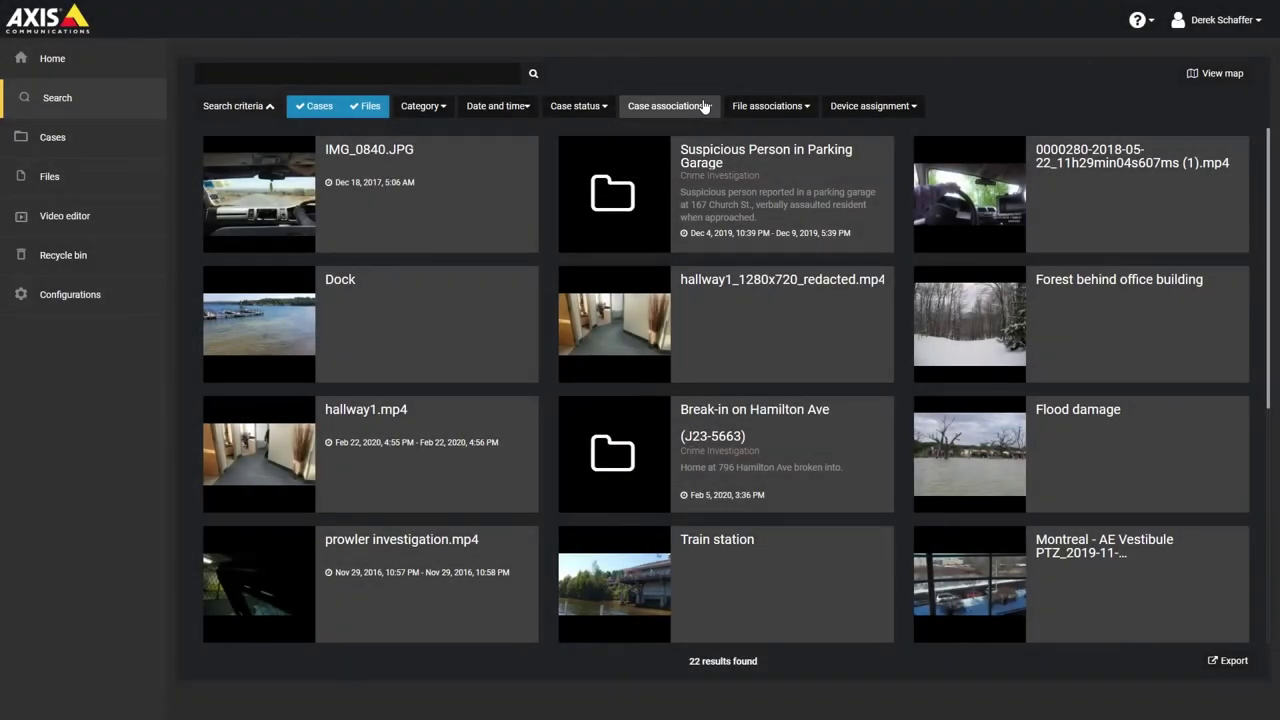
{"action": "left_click", "coordinate": [805, 106]}
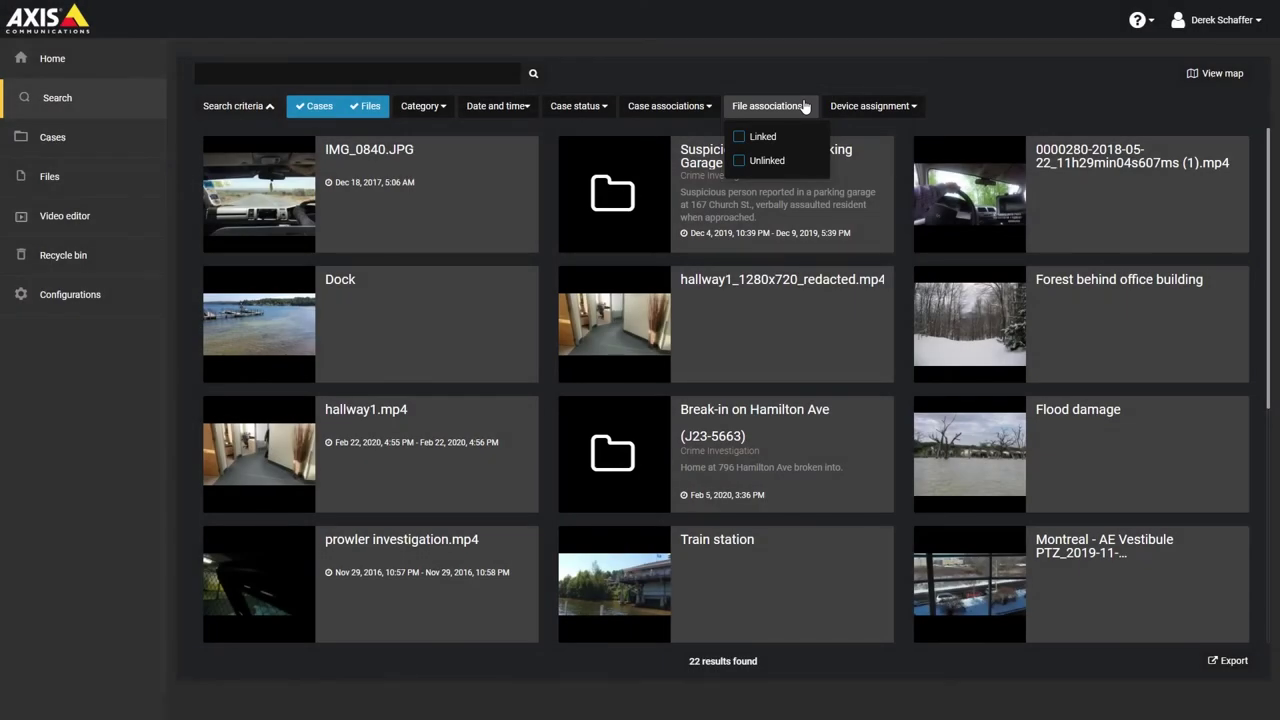
{"action": "left_click", "coordinate": [805, 106]}
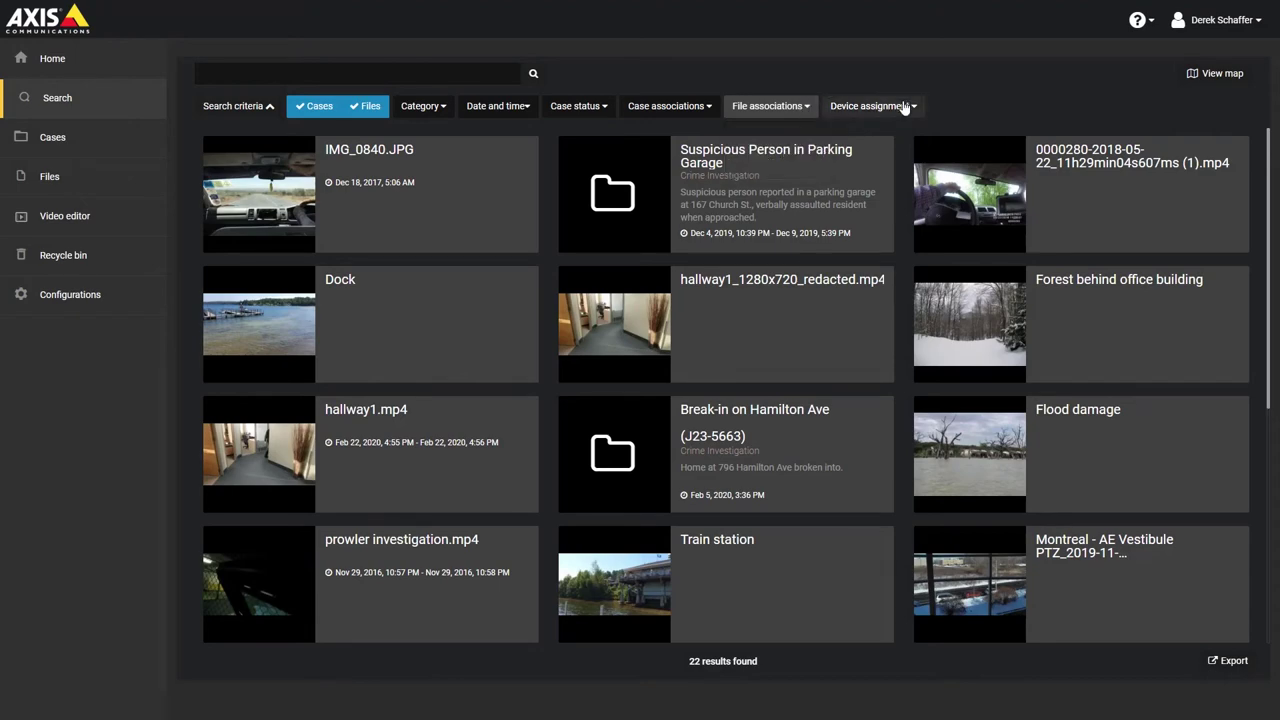
{"action": "left_click", "coordinate": [870, 106]}
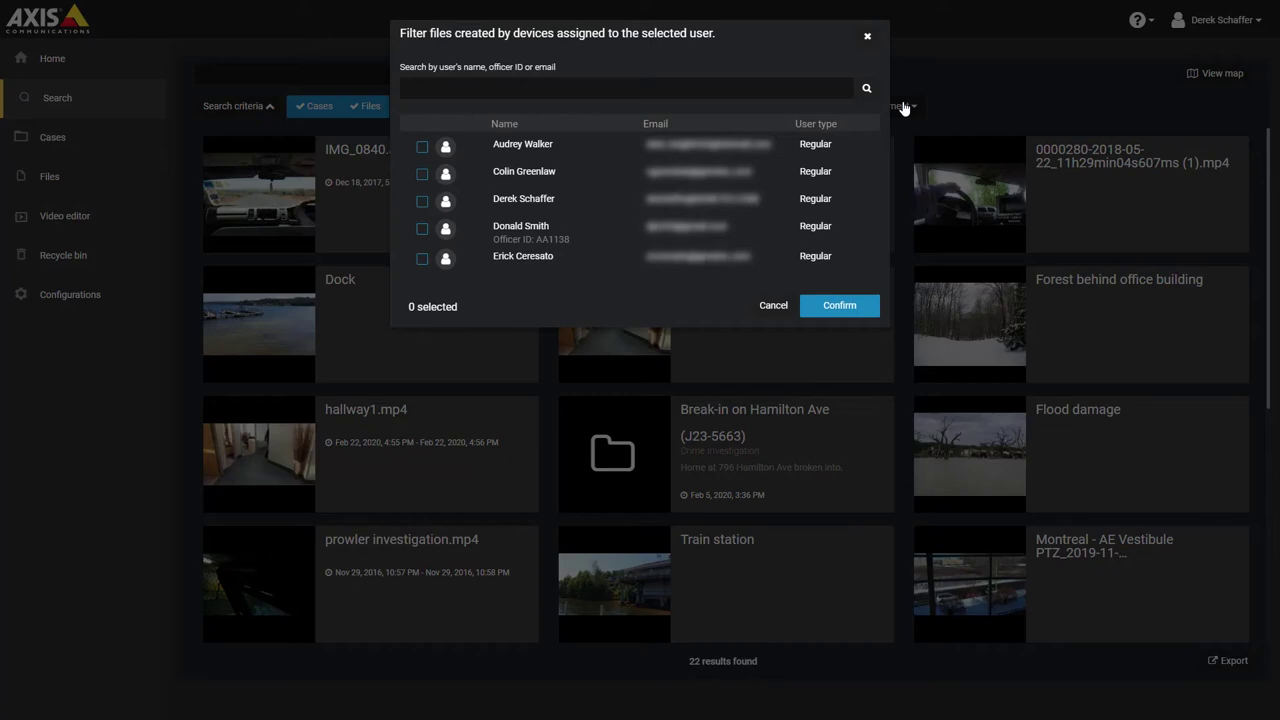
{"action": "left_click", "coordinate": [868, 38]}
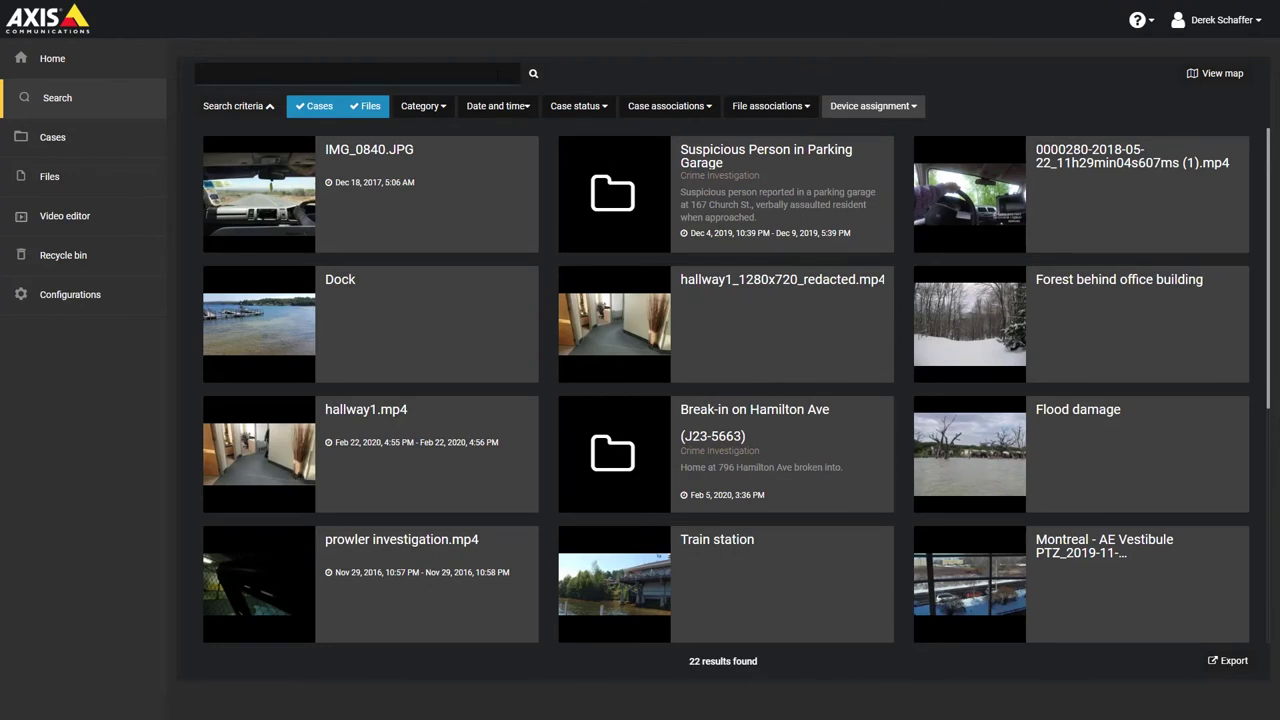
Search the cases and files for the keyword "Hamilton"
{"action": "left_click", "coordinate": [199, 73]}
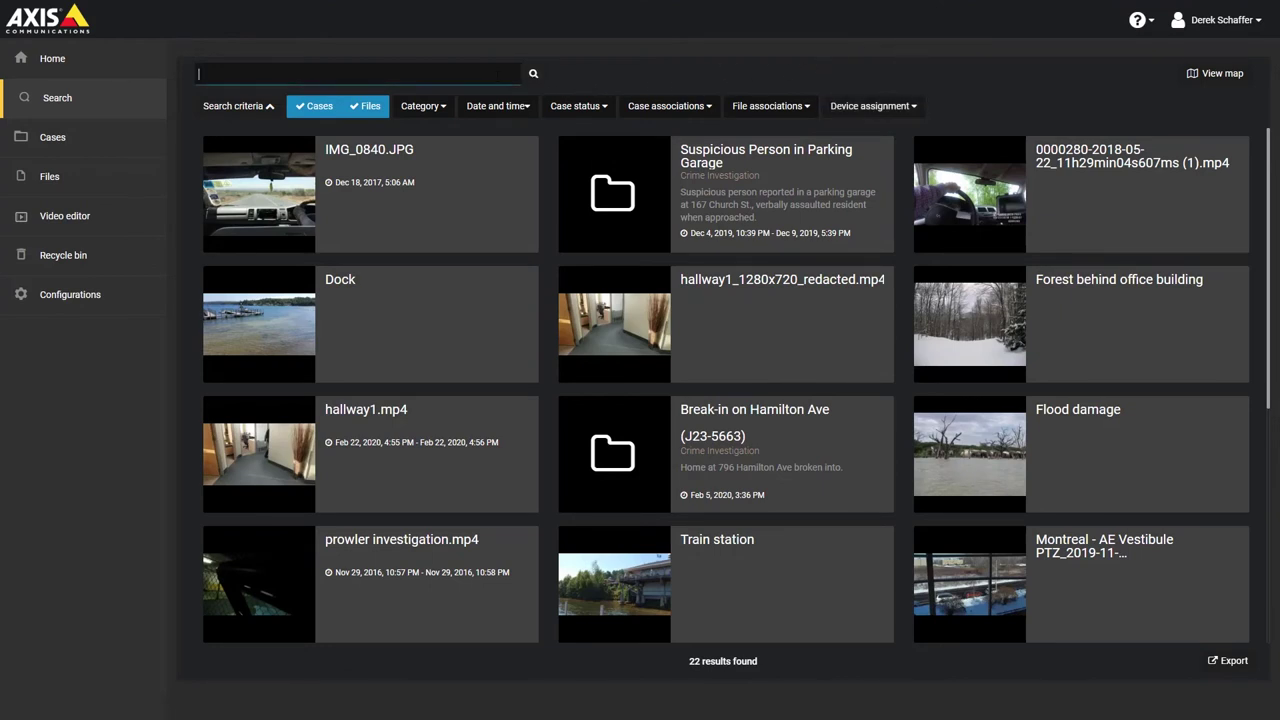
{"action": "type", "text": "Hamilton"}
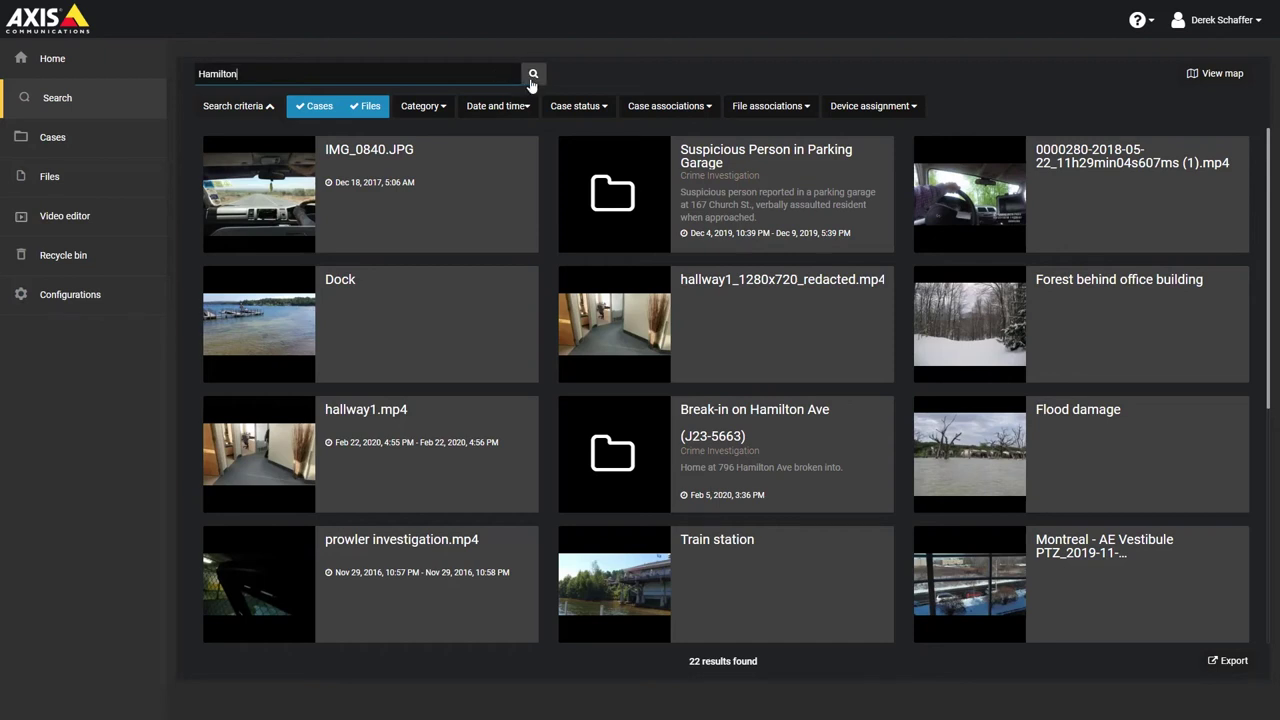
{"action": "left_click", "coordinate": [533, 78]}
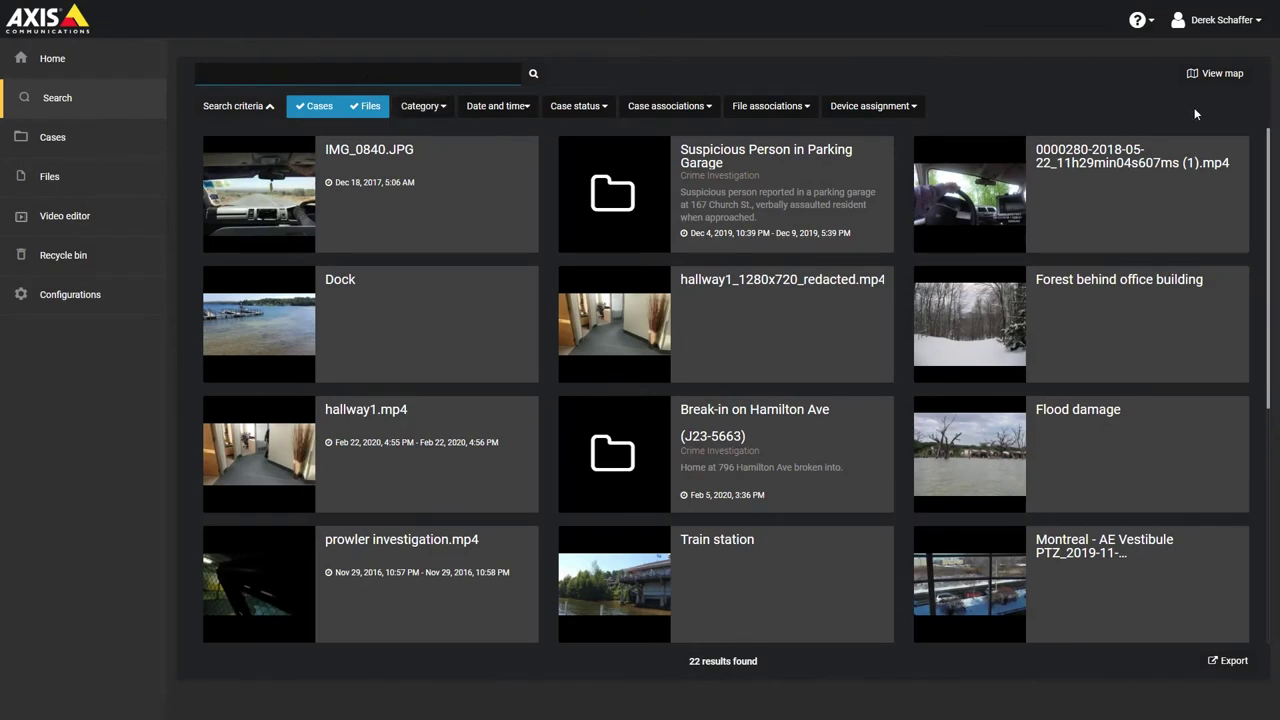
Show the search results on the map and drill into the Boston clusters down to the individual case and file markers
{"action": "left_click", "coordinate": [1217, 75]}
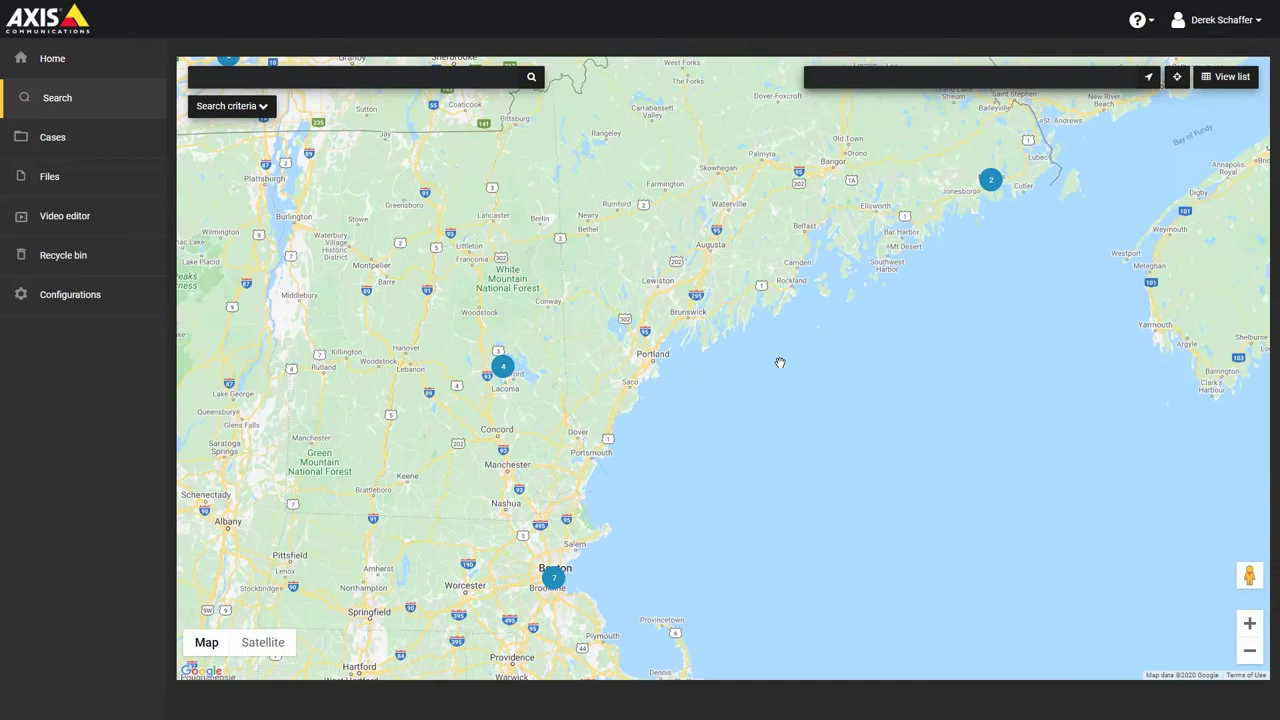
{"action": "left_click", "coordinate": [555, 578]}
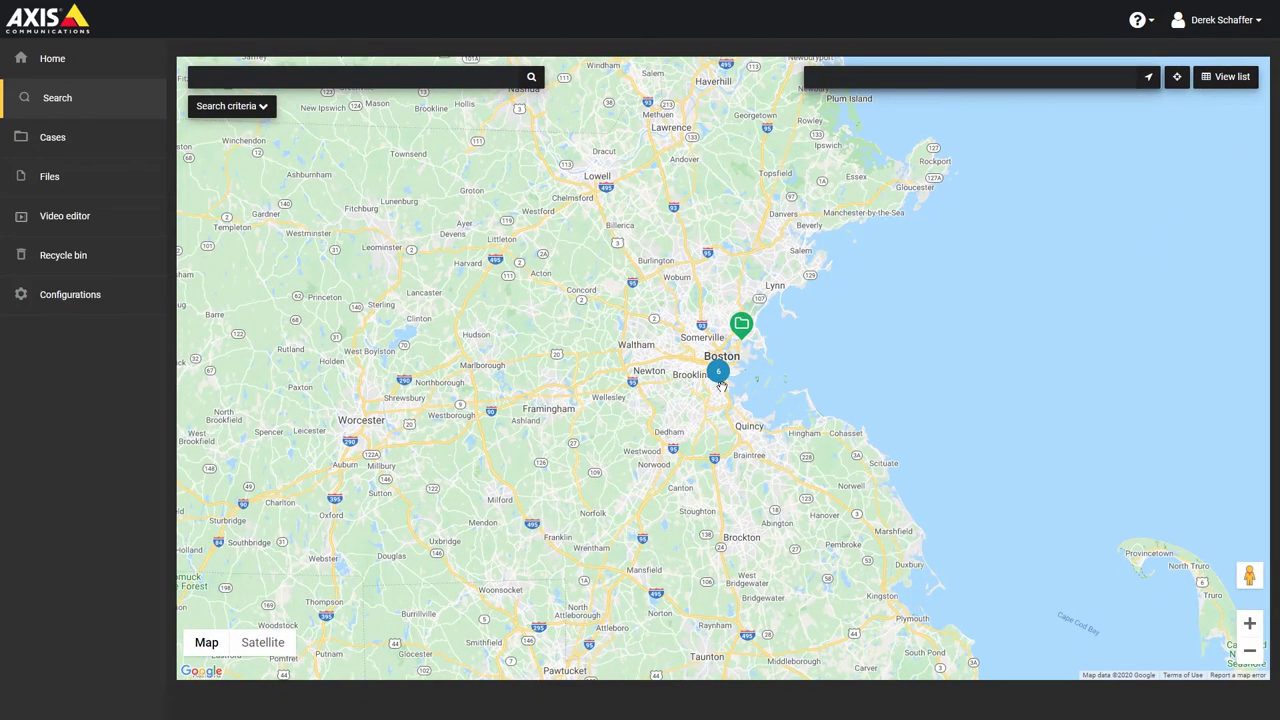
{"action": "left_click", "coordinate": [722, 383]}
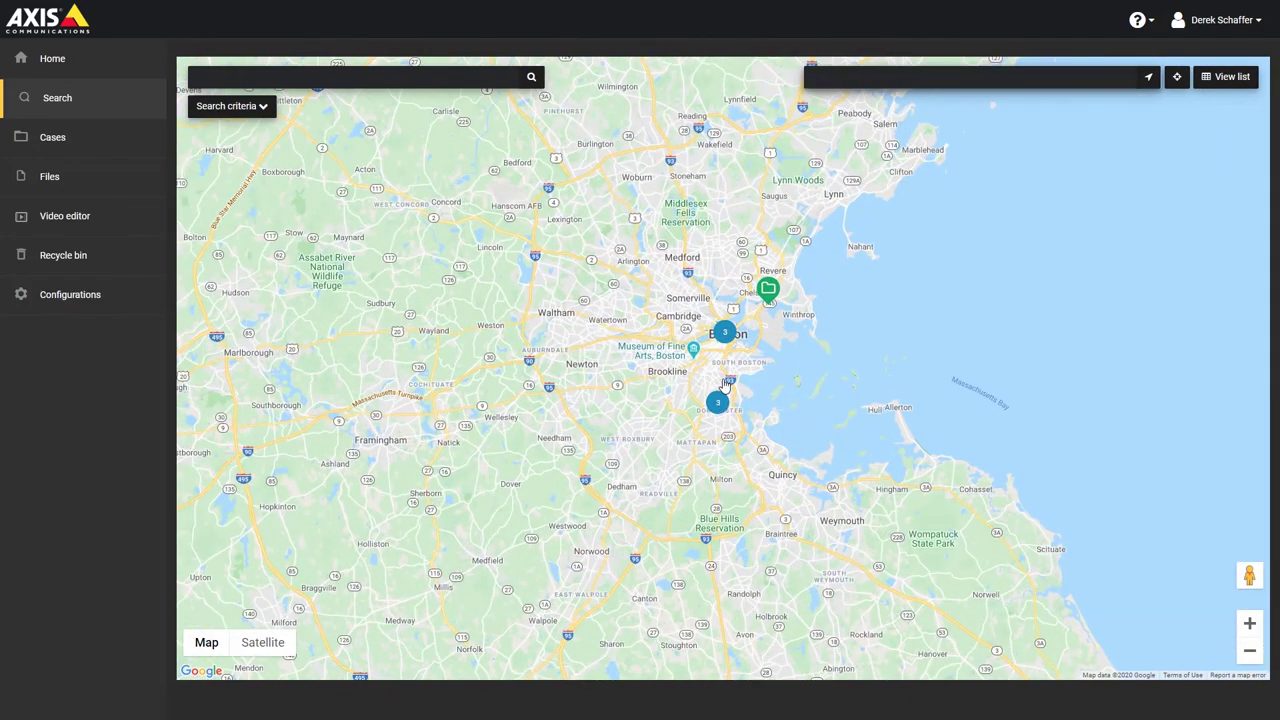
{"action": "left_click", "coordinate": [729, 338]}
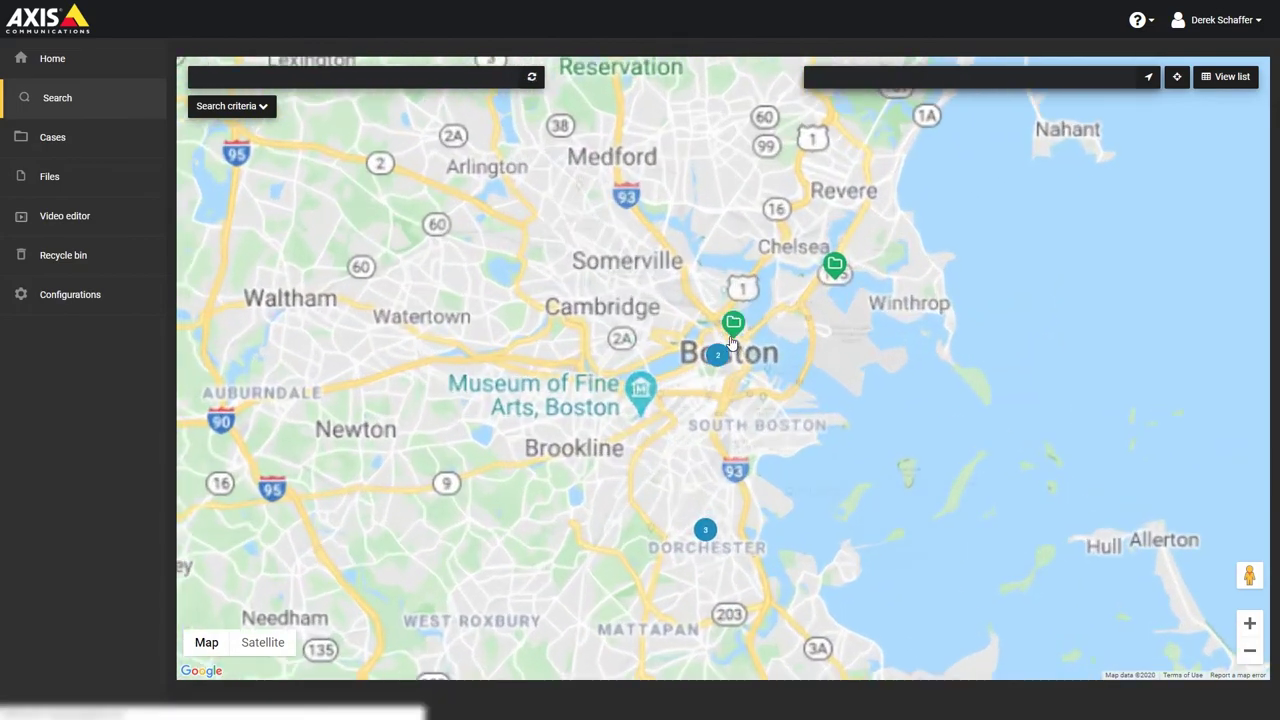
{"action": "left_click", "coordinate": [714, 373]}
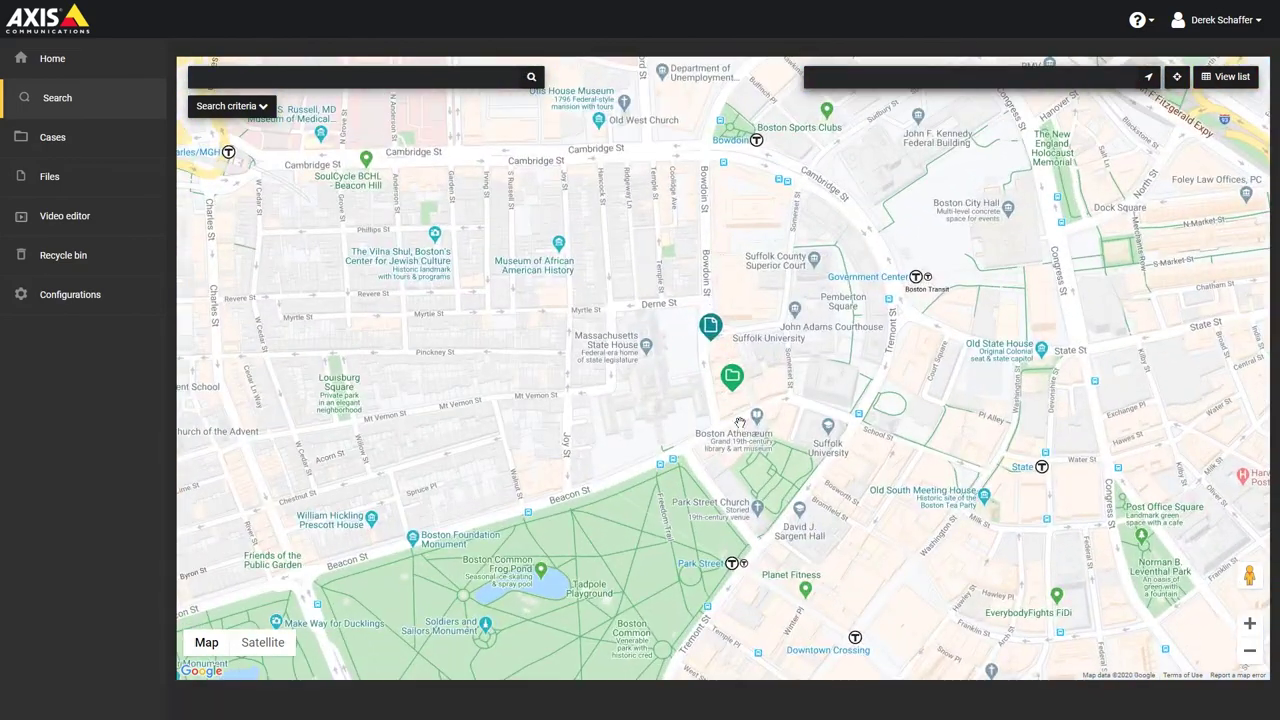
{"action": "left_click_drag", "start_coordinate": [740, 422], "coordinate": [642, 503]}
{"action": "scroll", "coordinate": [765, 386], "scroll_direction": "down", "scroll_amount": 1}
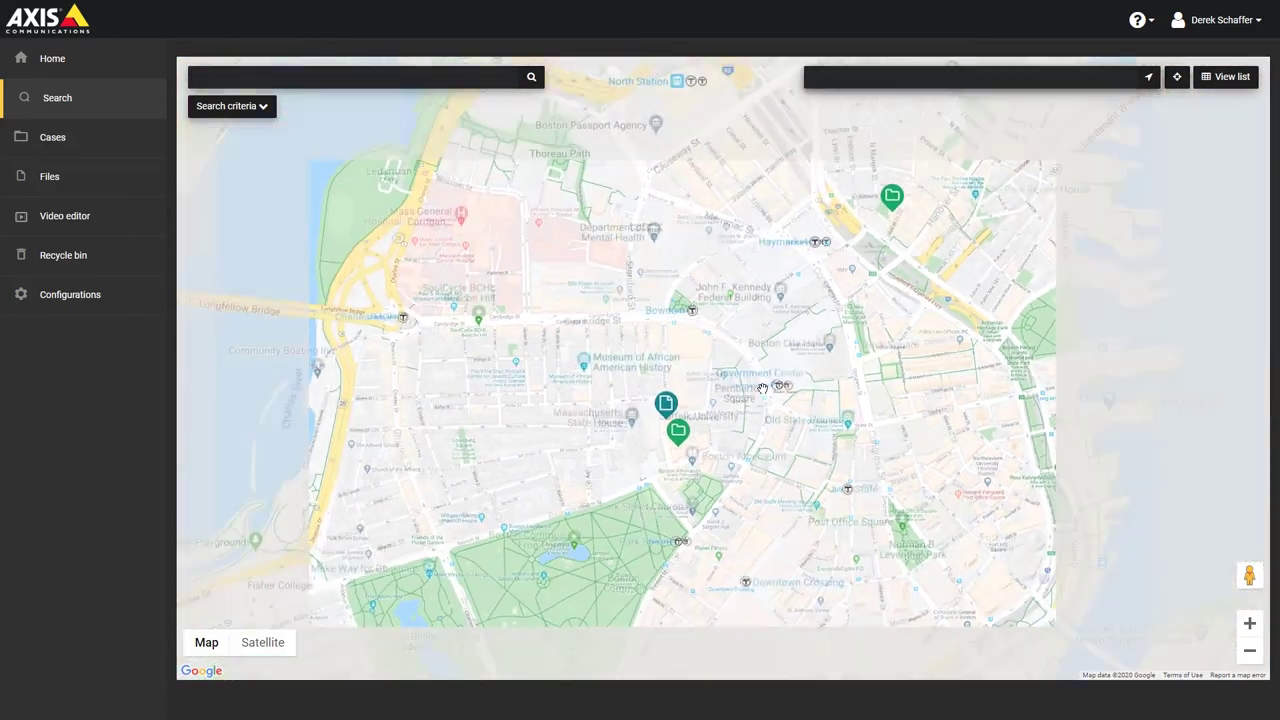
{"action": "scroll", "coordinate": [798, 370], "scroll_direction": "up", "scroll_amount": 1}
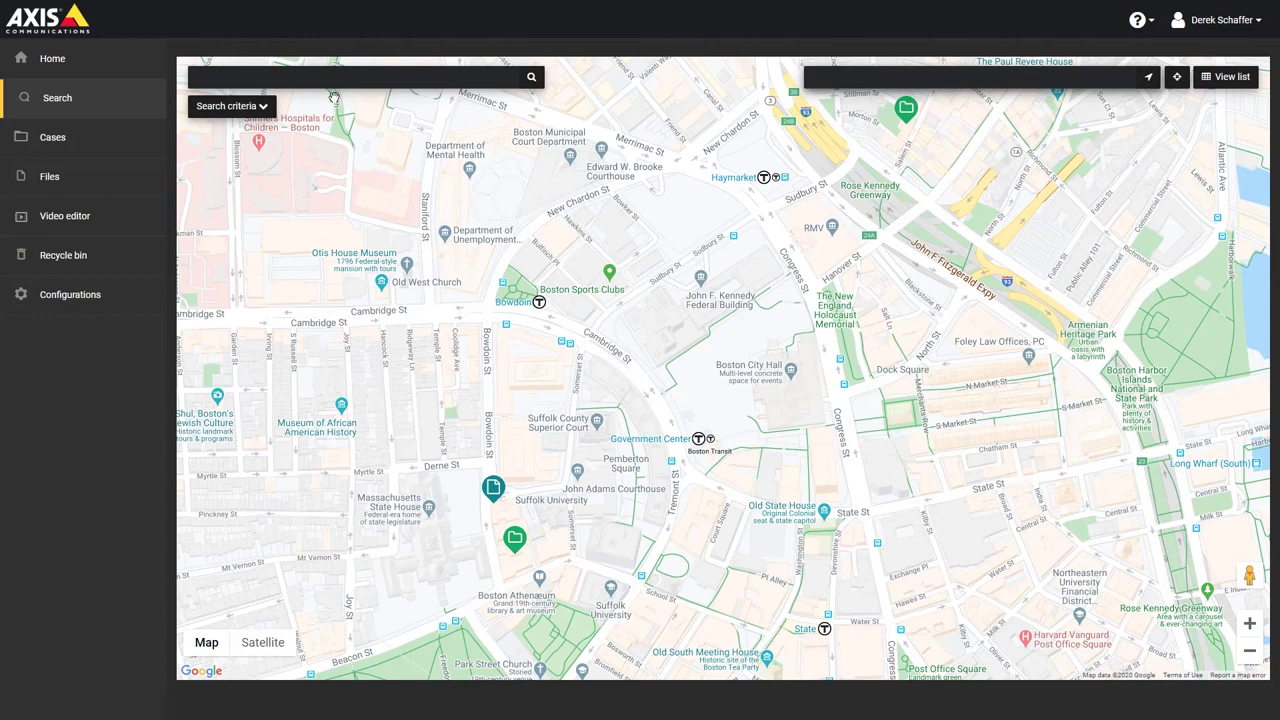
Examine which search criteria are available for the map, then collapse them again
{"action": "left_click", "coordinate": [268, 108]}
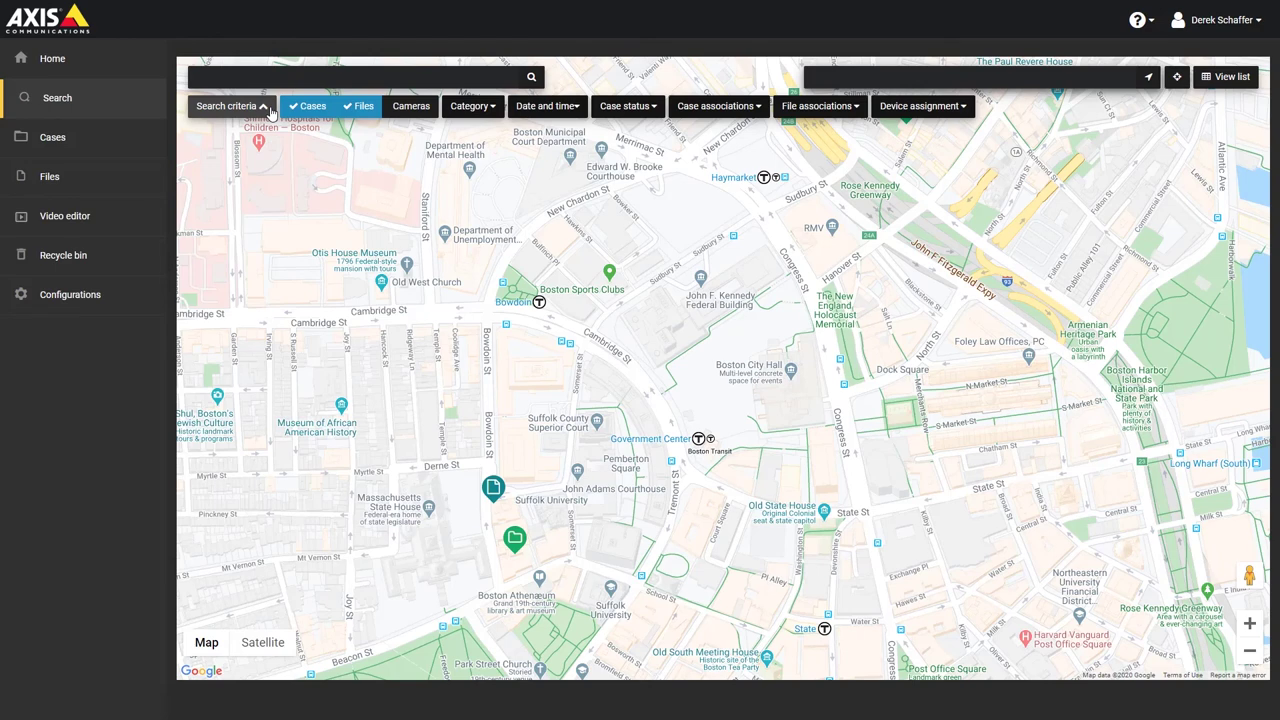
{"action": "left_click", "coordinate": [264, 106]}
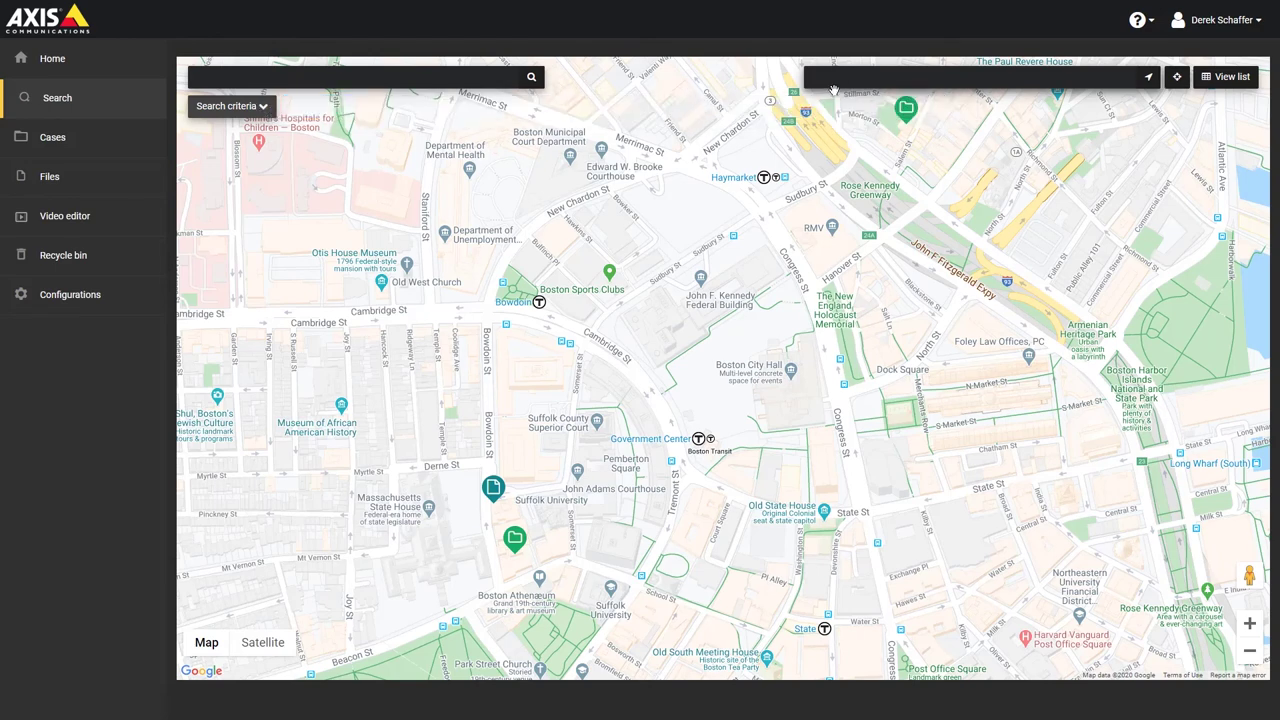
Go to the location Machias, ME, USA on the map by searching for "machias"
{"action": "left_click", "coordinate": [901, 80]}
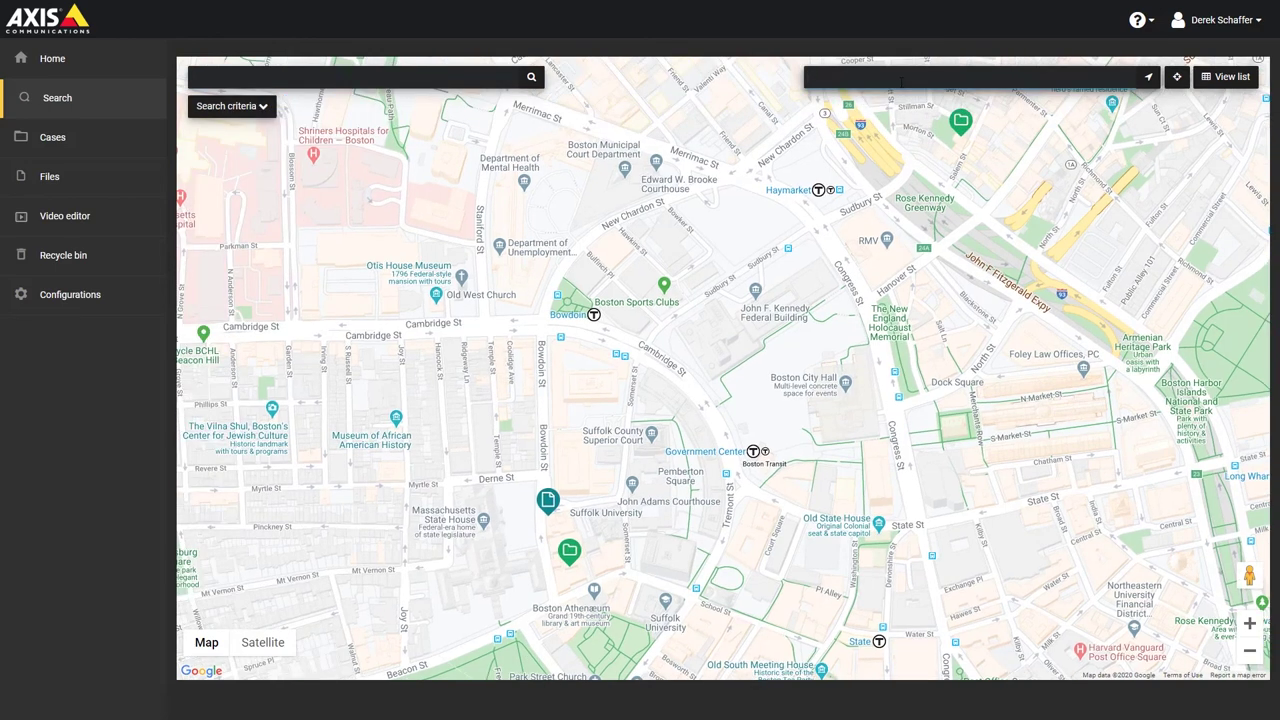
{"action": "type", "text": "machia"}
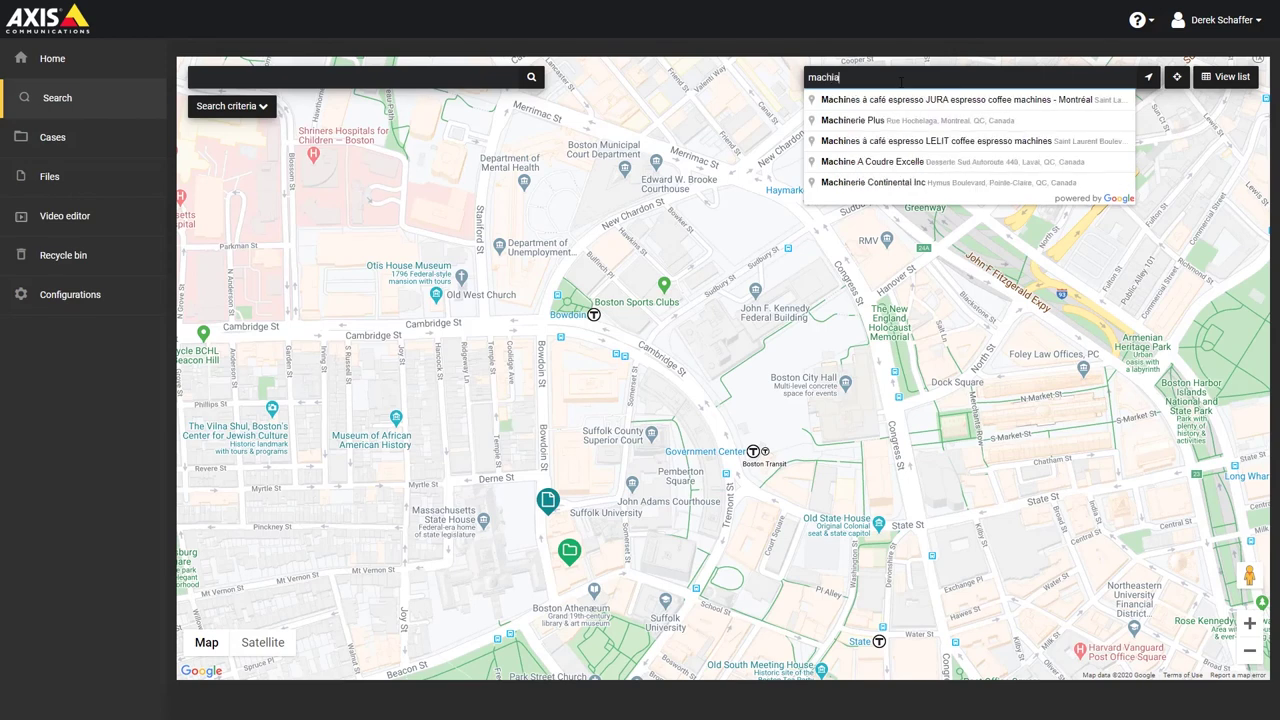
{"action": "type", "text": "s"}
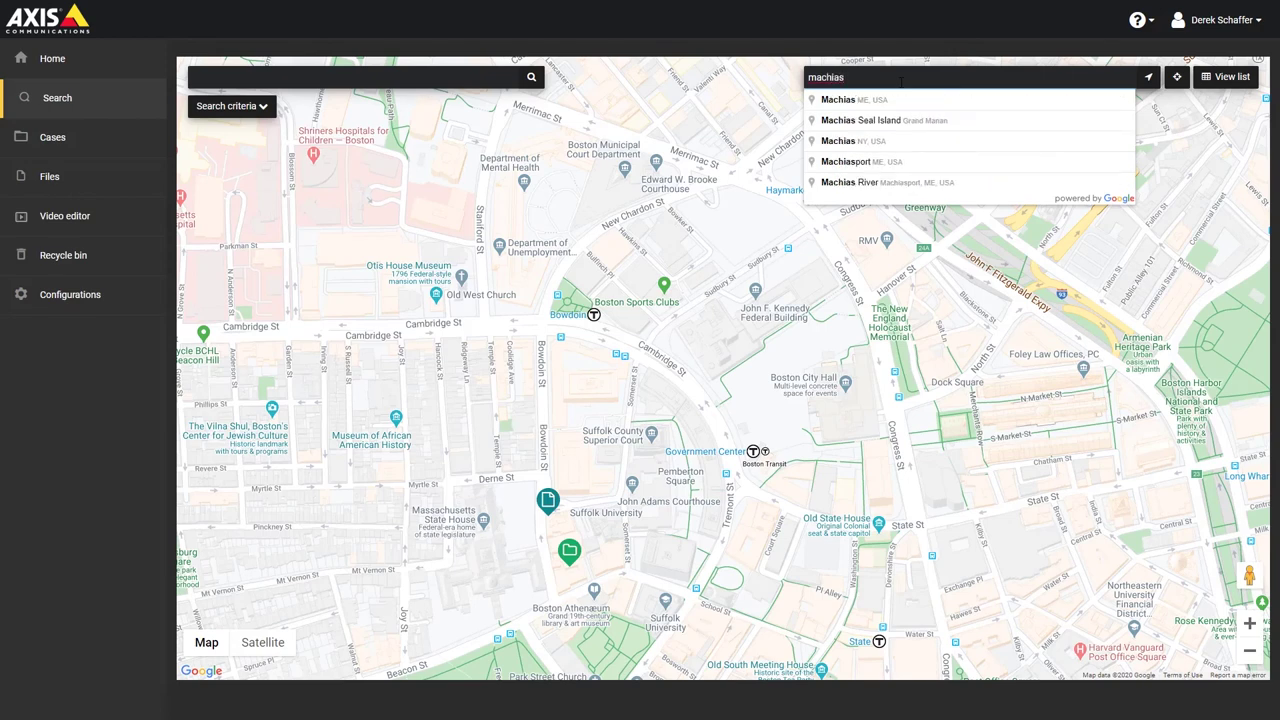
{"action": "left_click", "coordinate": [878, 103]}
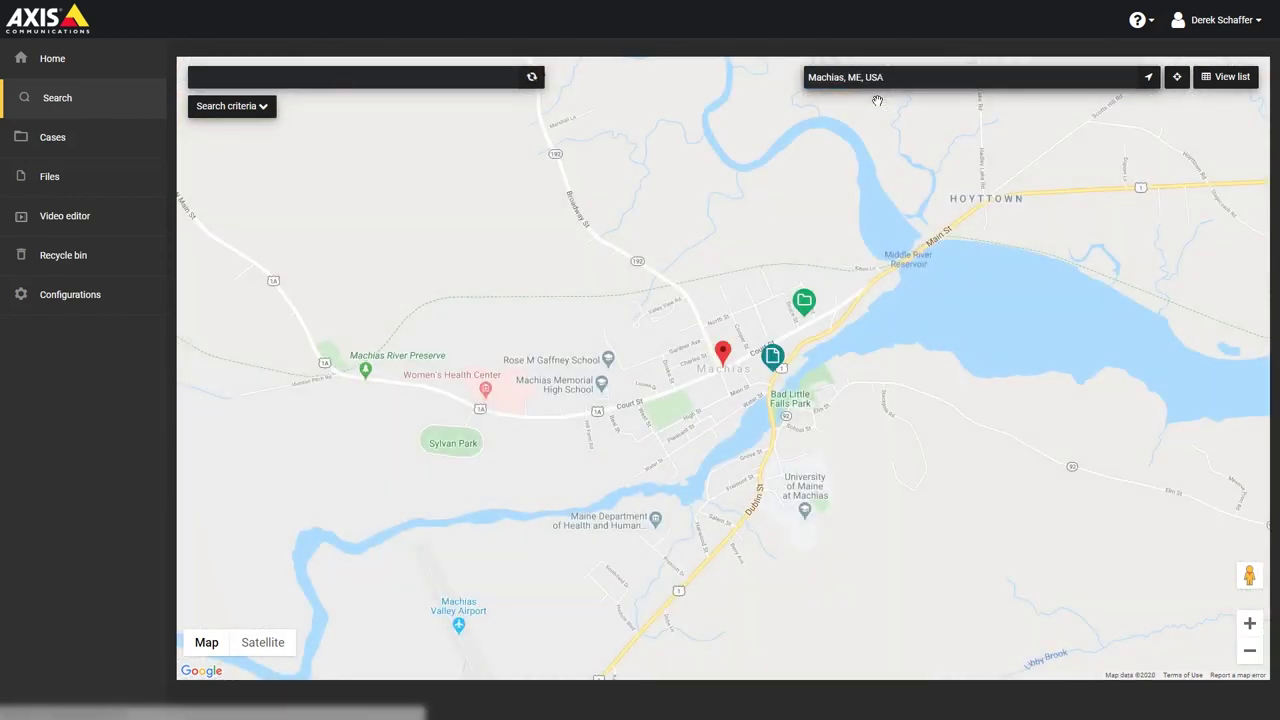
Pan away from Machias, return the map to the searched location and show its nearby results as a list
{"action": "left_click_drag", "start_coordinate": [894, 551], "coordinate": [887, 270]}
{"action": "left_click_drag", "start_coordinate": [883, 474], "coordinate": [613, 216]}
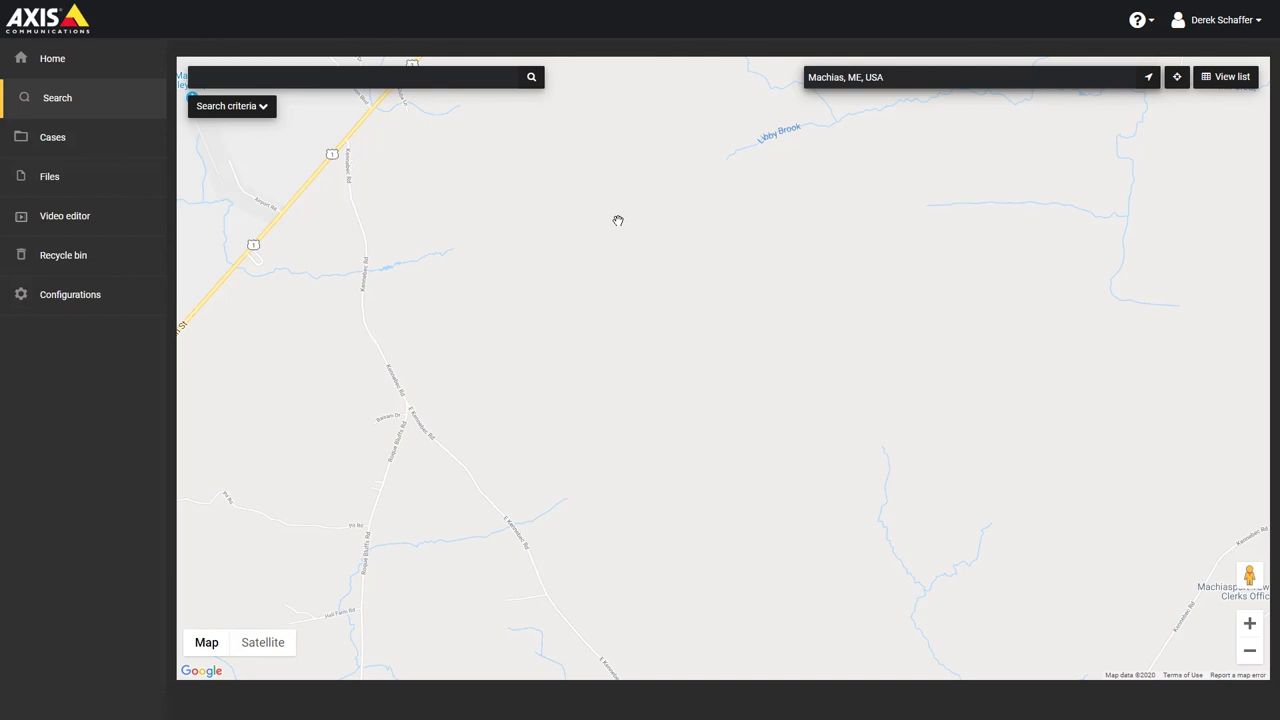
{"action": "left_click", "coordinate": [1148, 80]}
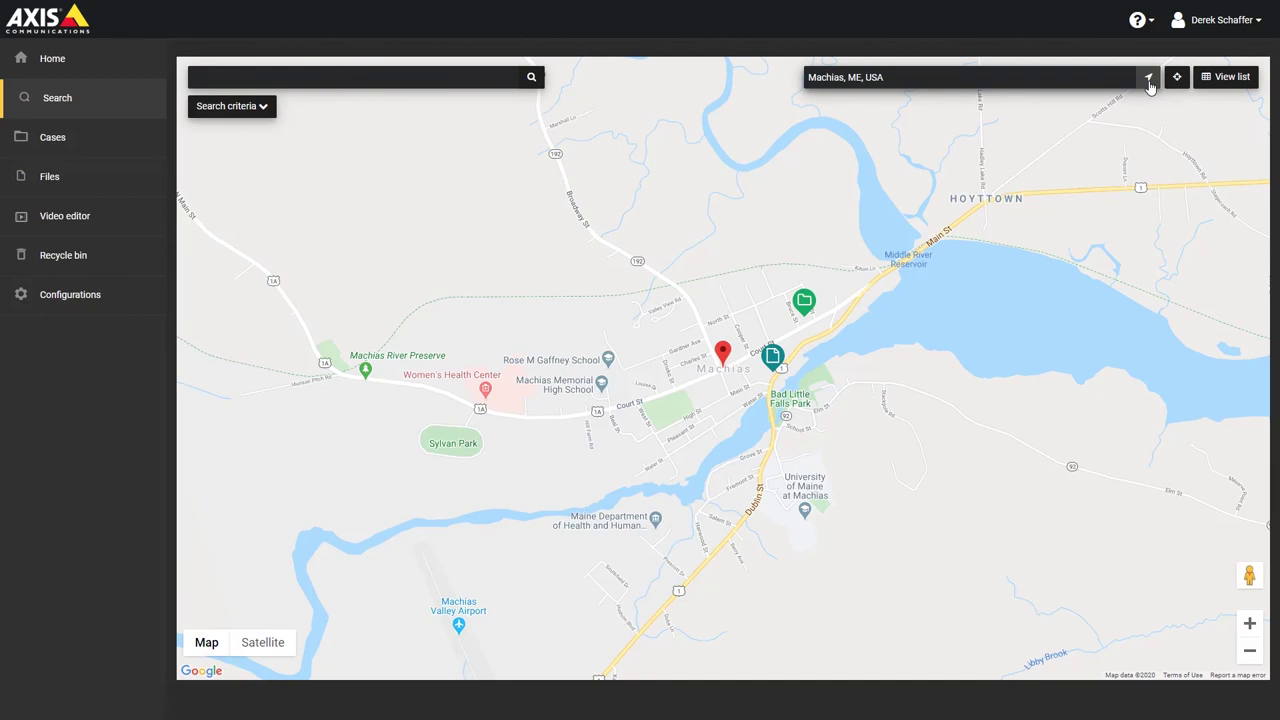
{"action": "left_click", "coordinate": [1231, 77]}
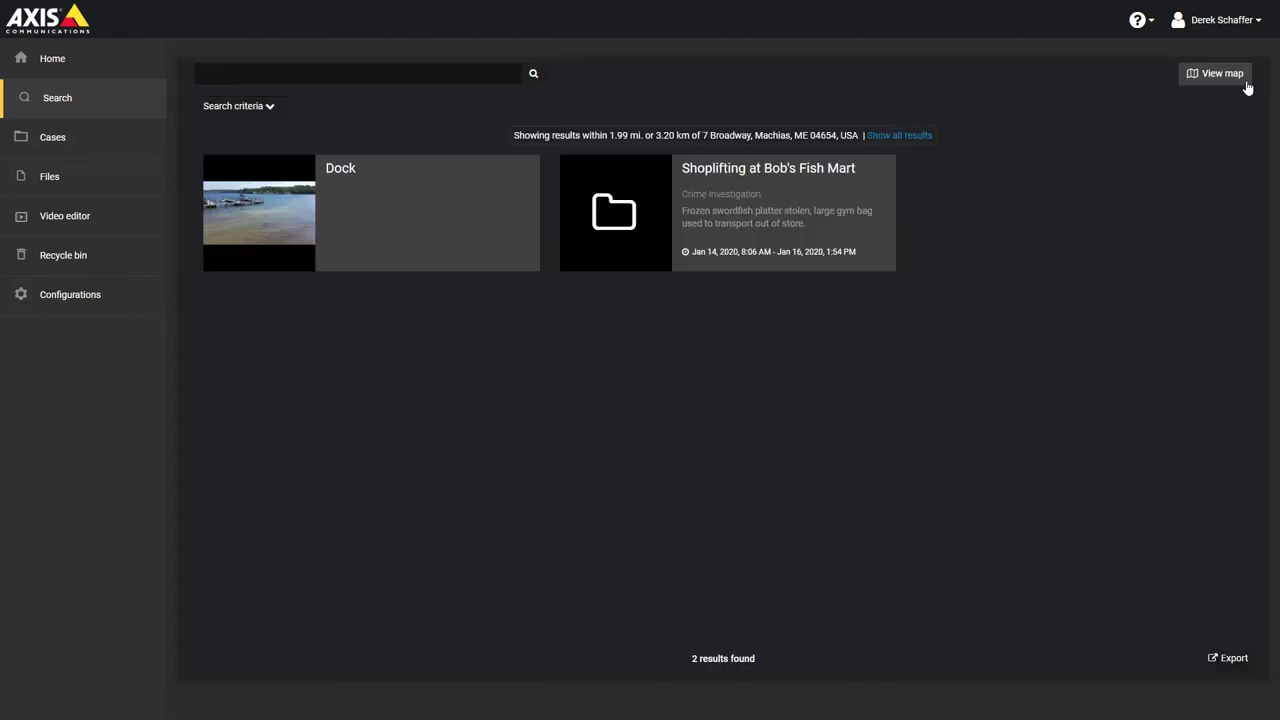